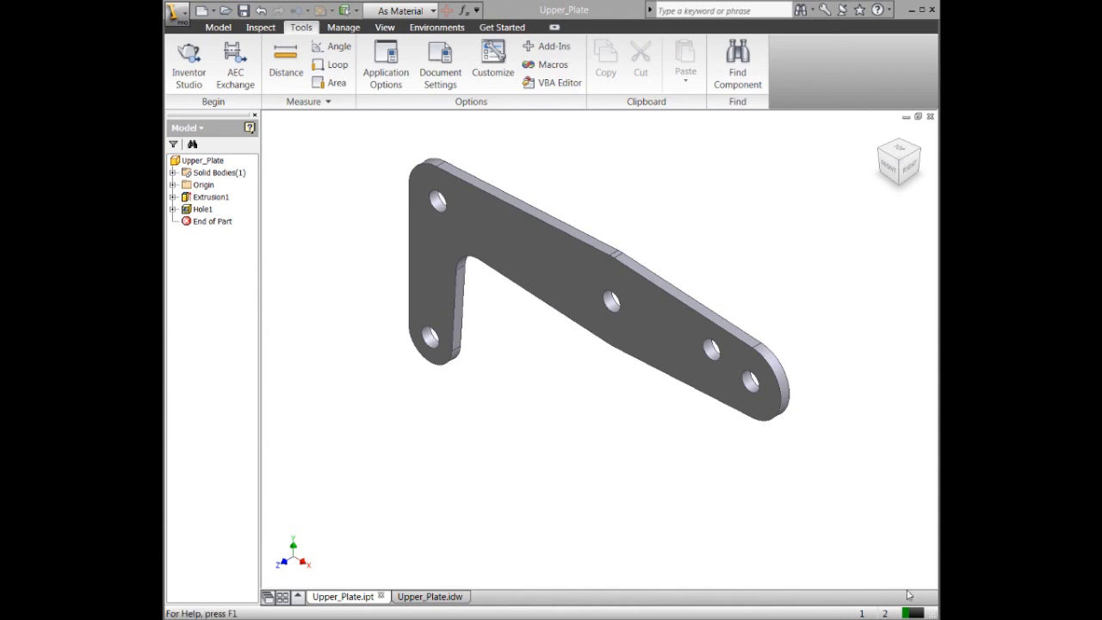
# In the Upper_Plate.idw drawing, add automated center marks to the holes in the front view.
pyautogui.click(448, 597)
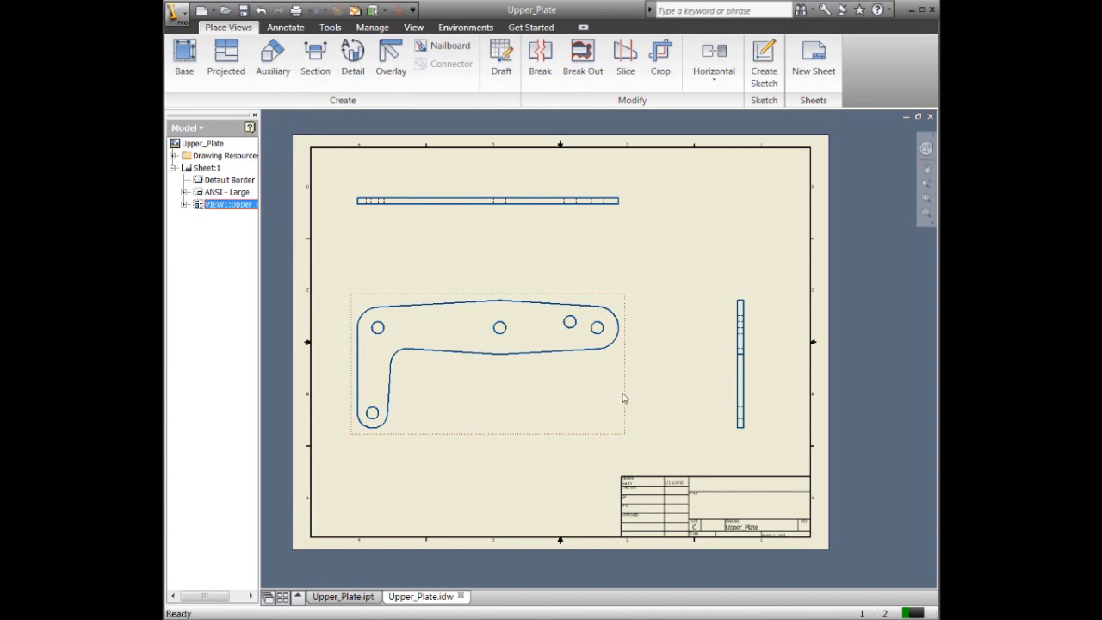
pyautogui.scroll(3, 636, 386)
pyautogui.scroll(2, 608, 371)
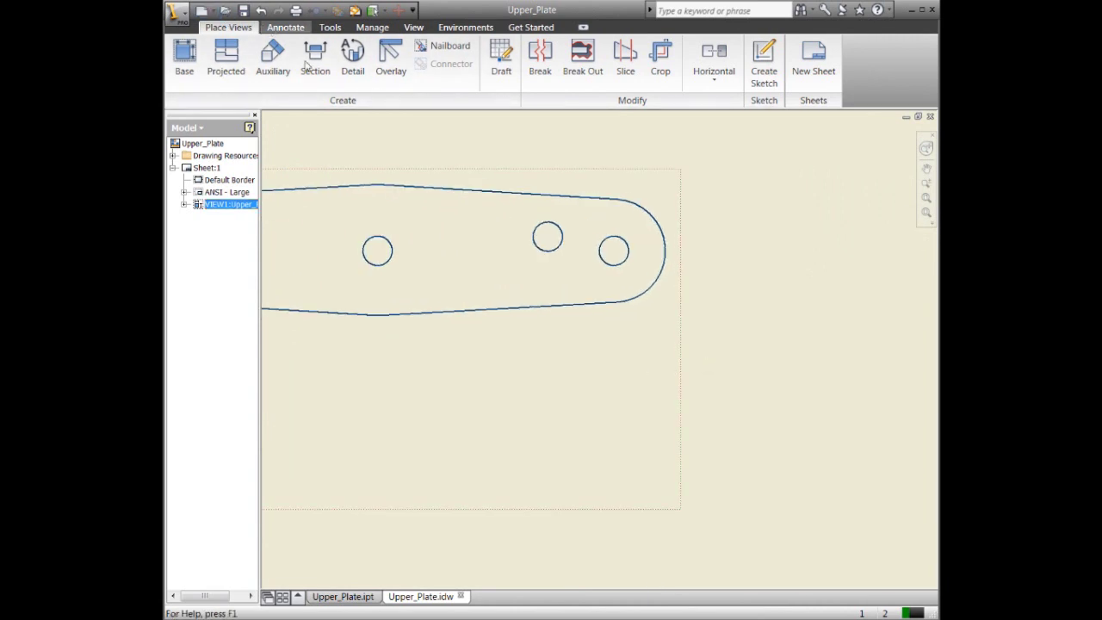
pyautogui.click(277, 28)
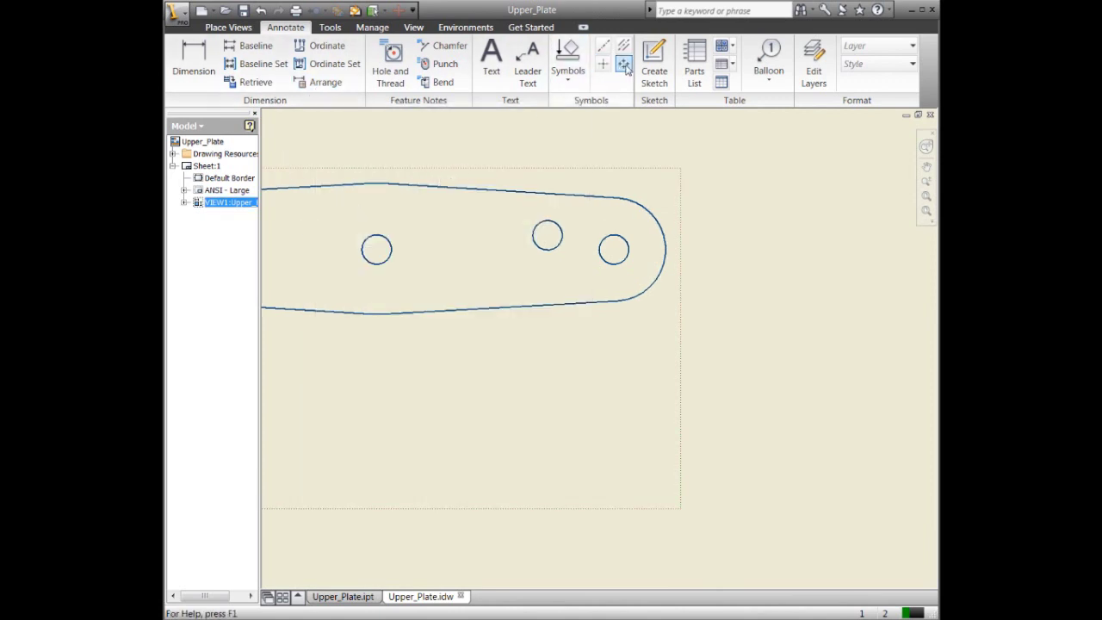
pyautogui.scroll(1, 615, 188)
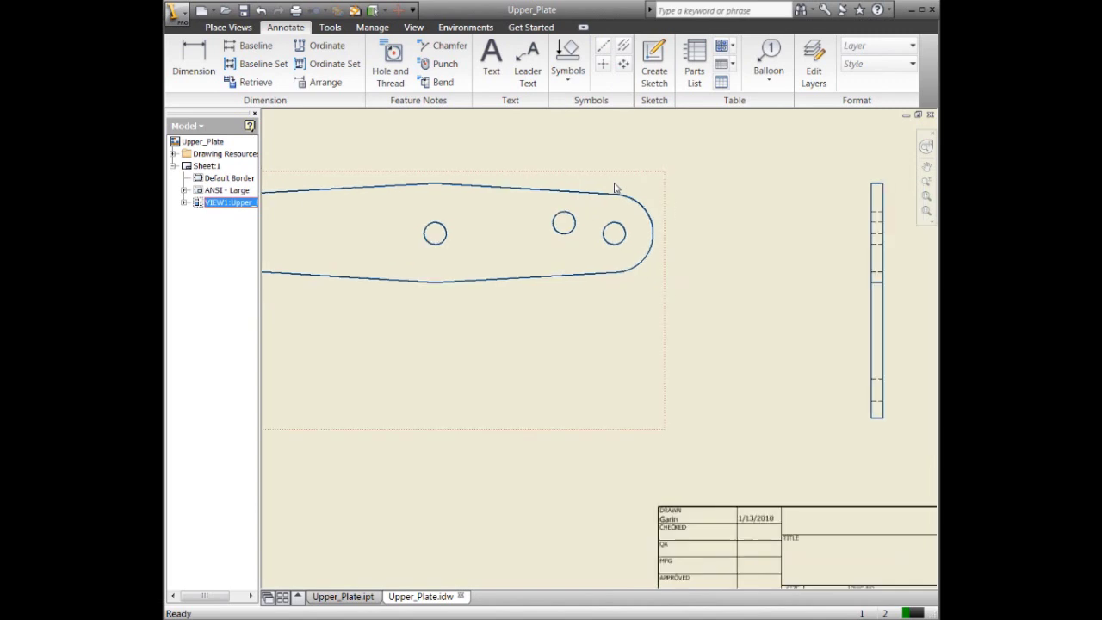
pyautogui.scroll(1, 615, 188)
pyautogui.rightClick(646, 188)
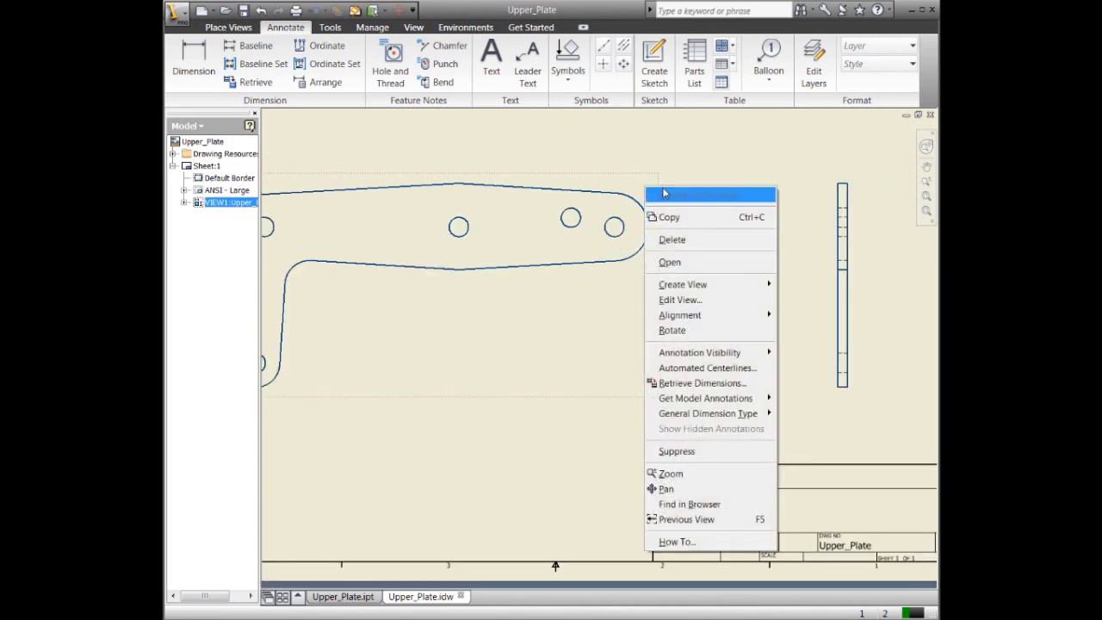
pyautogui.click(707, 367)
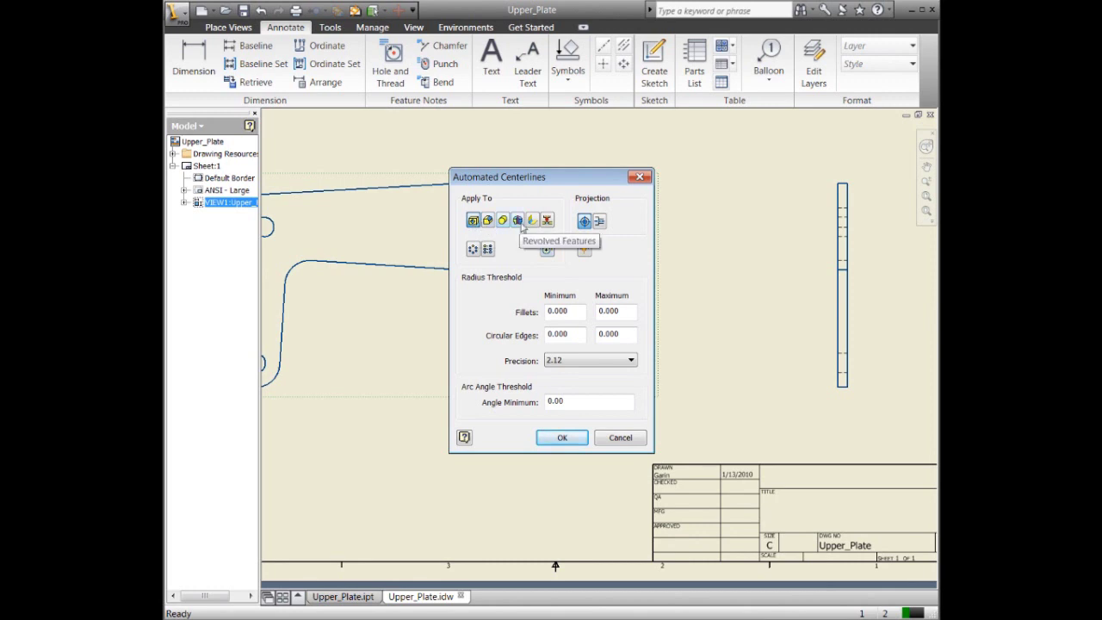
pyautogui.click(564, 437)
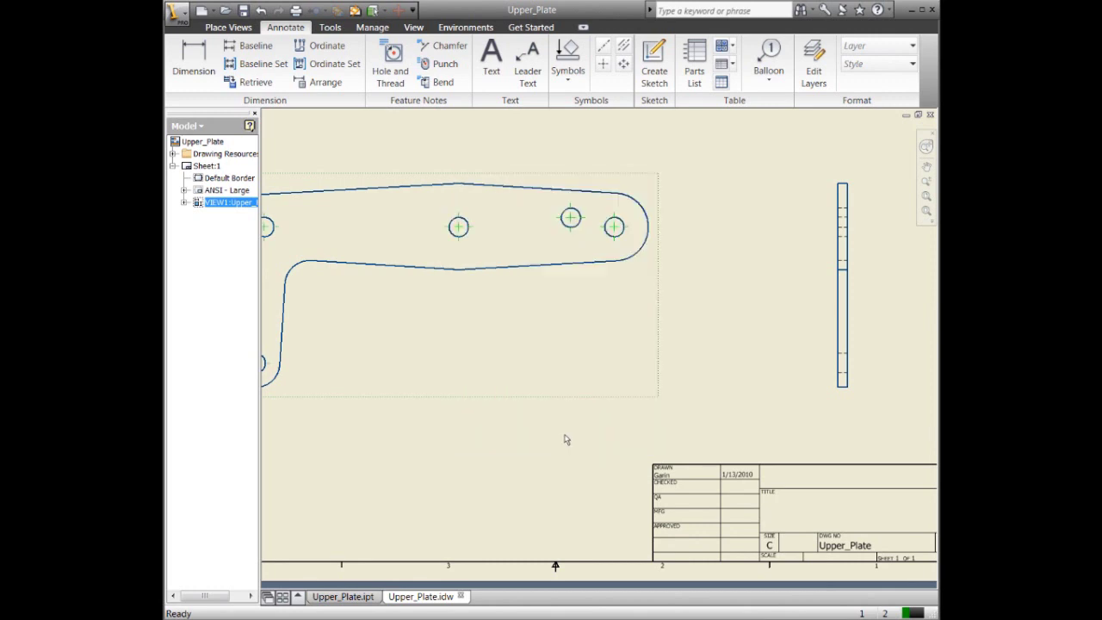
# Add automated centerlines to the holes in the side view, including the axis-parallel projection.
pyautogui.scroll(3, 620, 228)
pyautogui.scroll(1, 624, 226)
pyautogui.click(601, 240)
pyautogui.scroll(-4, 601, 240)
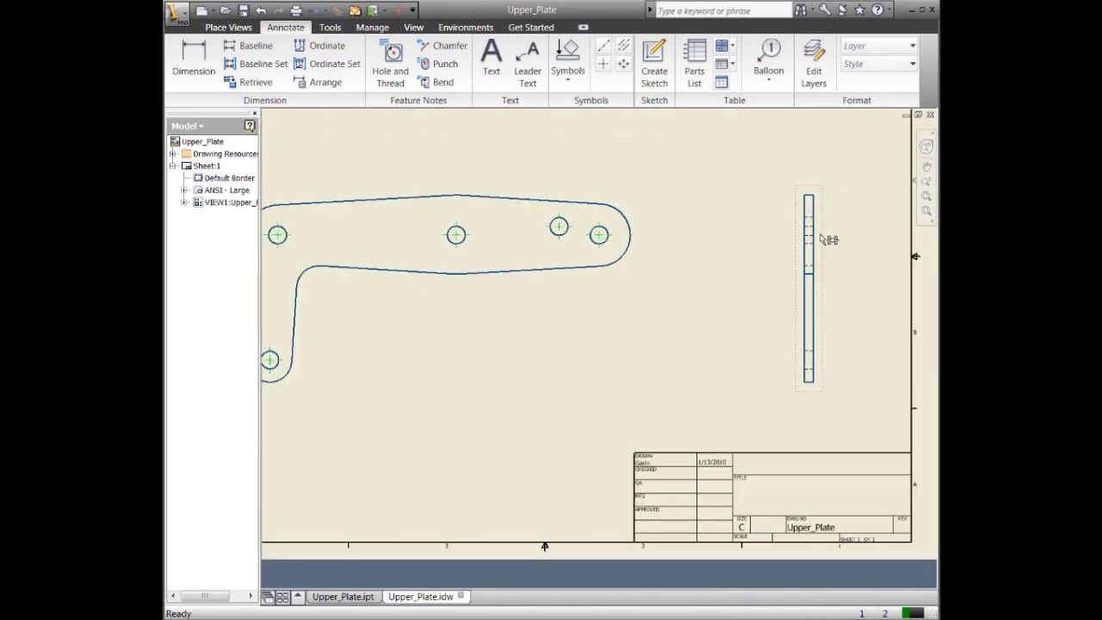
pyautogui.rightClick(810, 235)
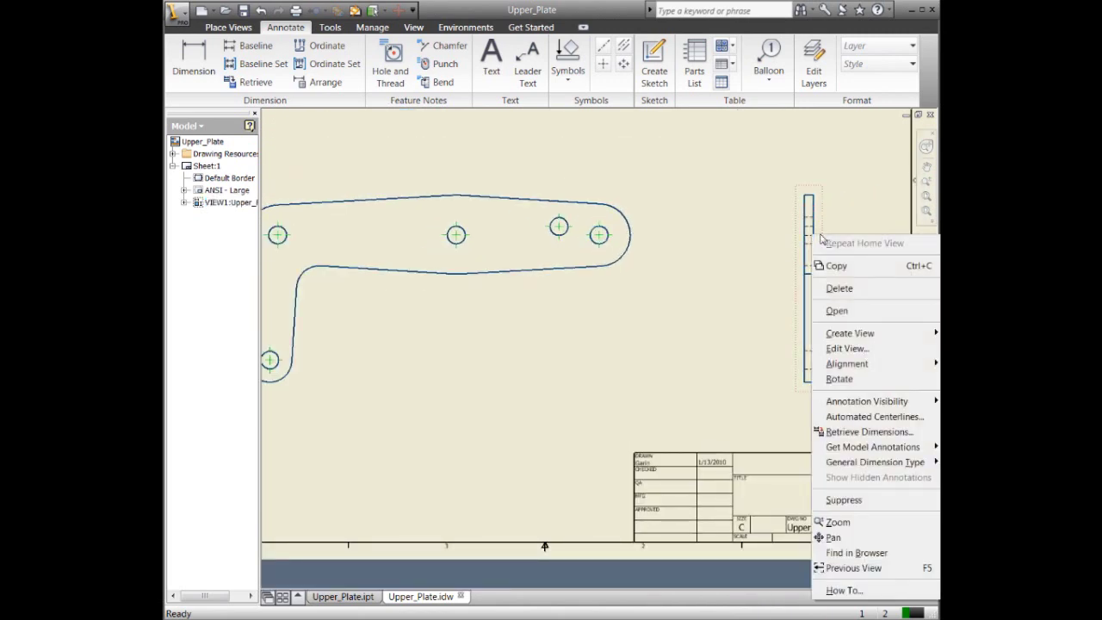
pyautogui.click(840, 417)
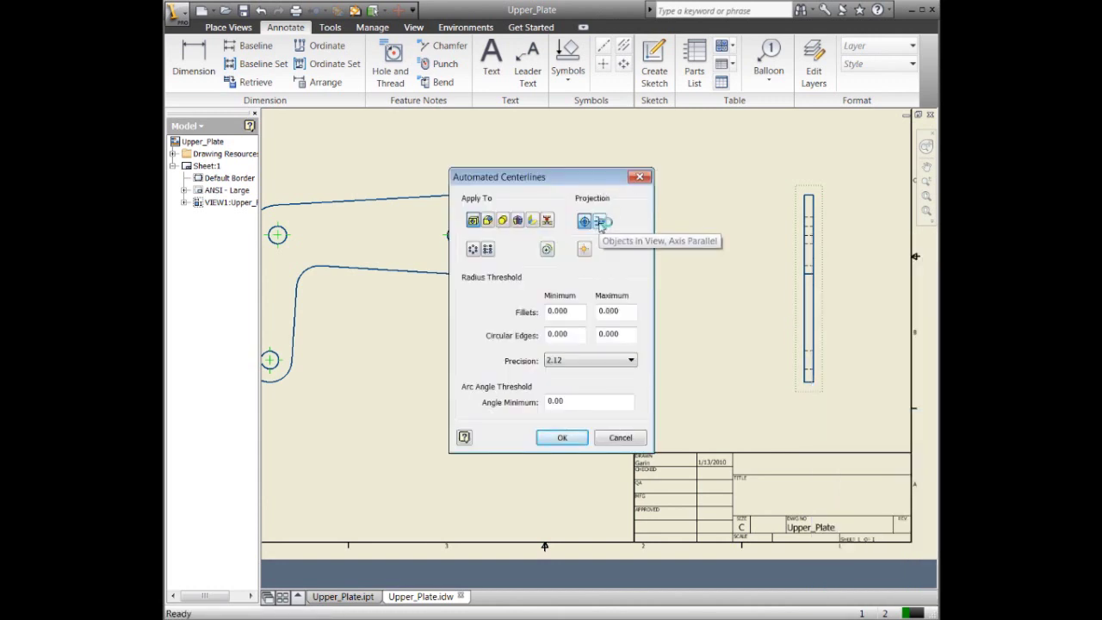
pyautogui.click(562, 438)
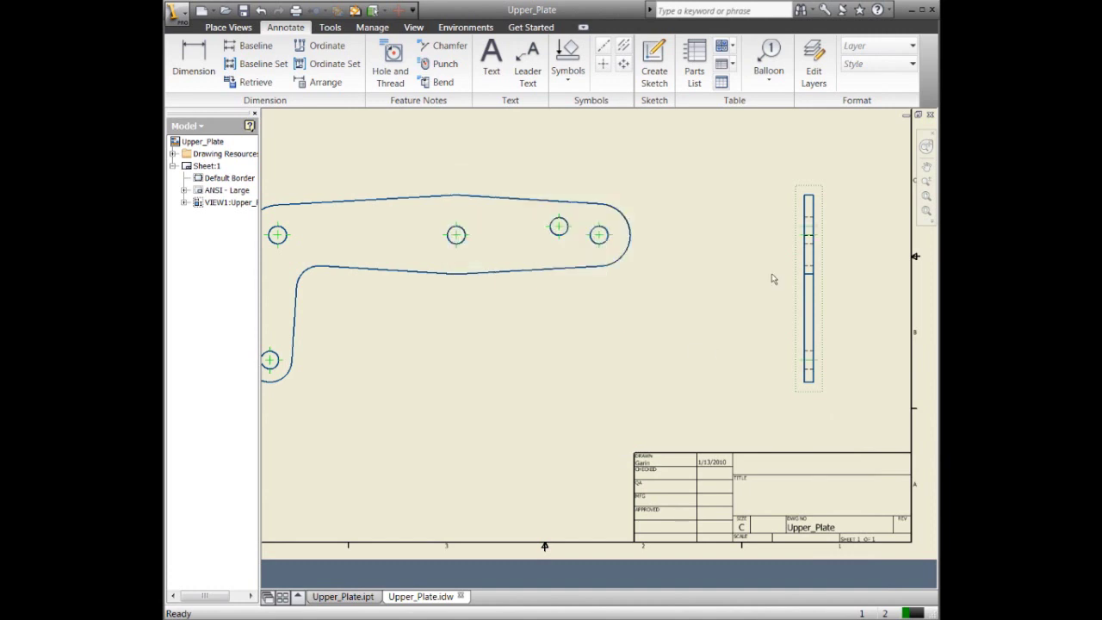
pyautogui.scroll(3, 821, 213)
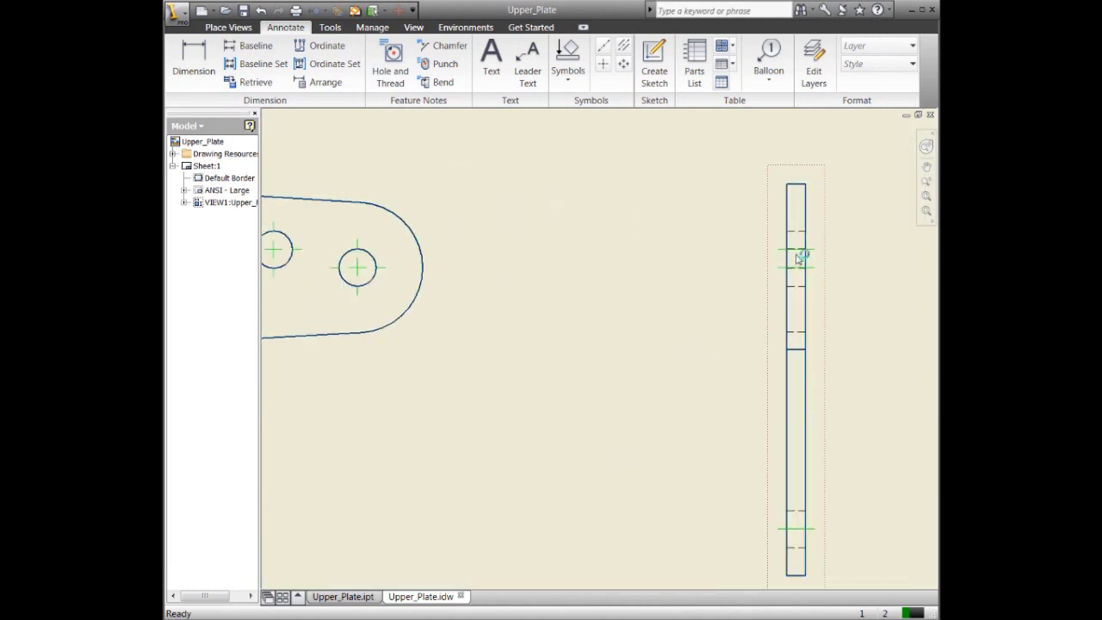
pyautogui.scroll(-1, 573, 260)
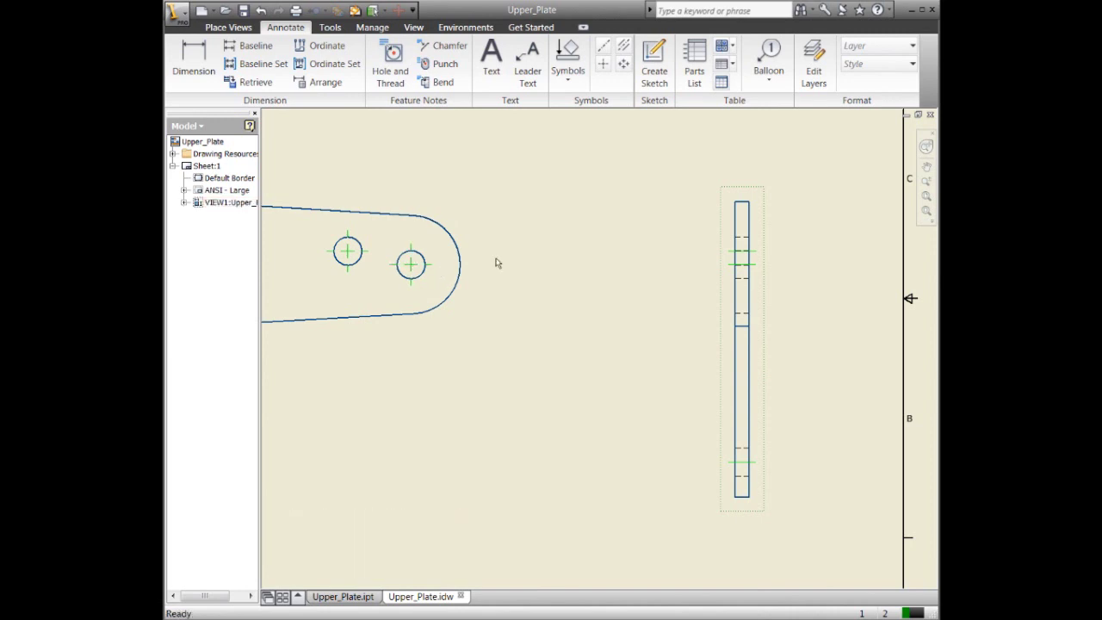
pyautogui.scroll(-2, 494, 262)
pyautogui.moveTo(494, 273); pyautogui.dragTo(607, 272, button='middle')
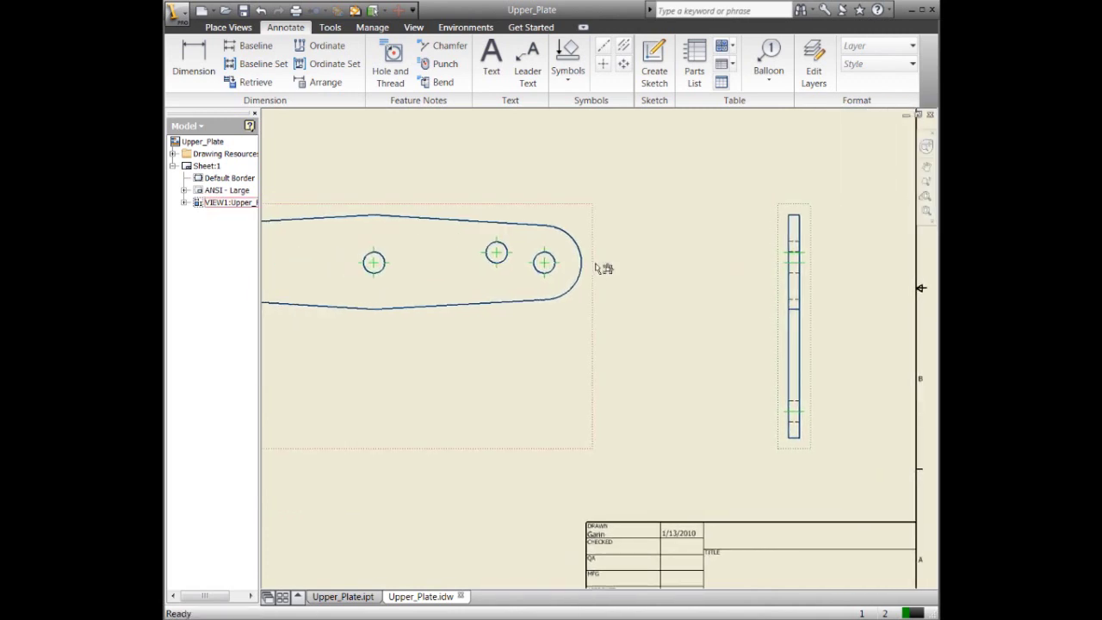
pyautogui.scroll(-1, 603, 266)
pyautogui.rightClick(589, 229)
pyautogui.click(548, 168)
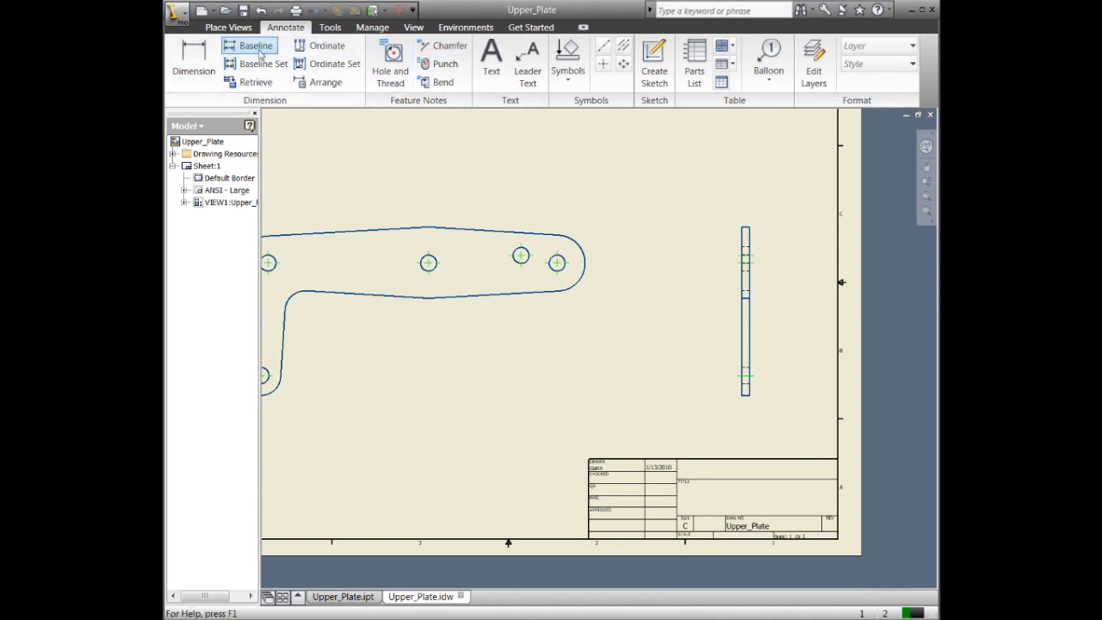
pyautogui.click(201, 63)
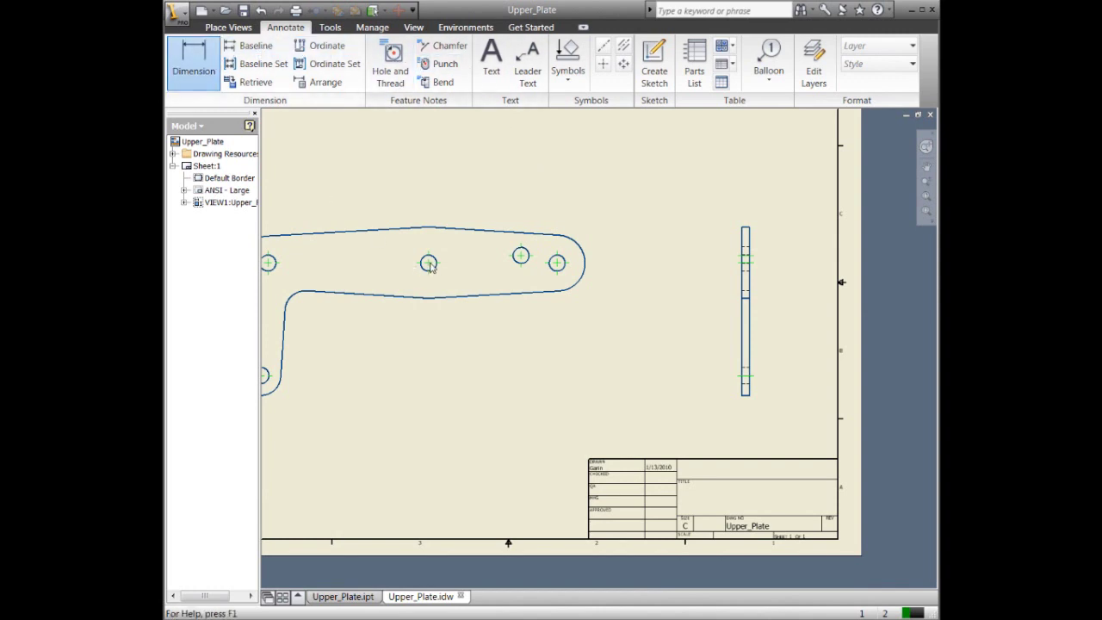
pyautogui.click(522, 257)
pyautogui.click(432, 269)
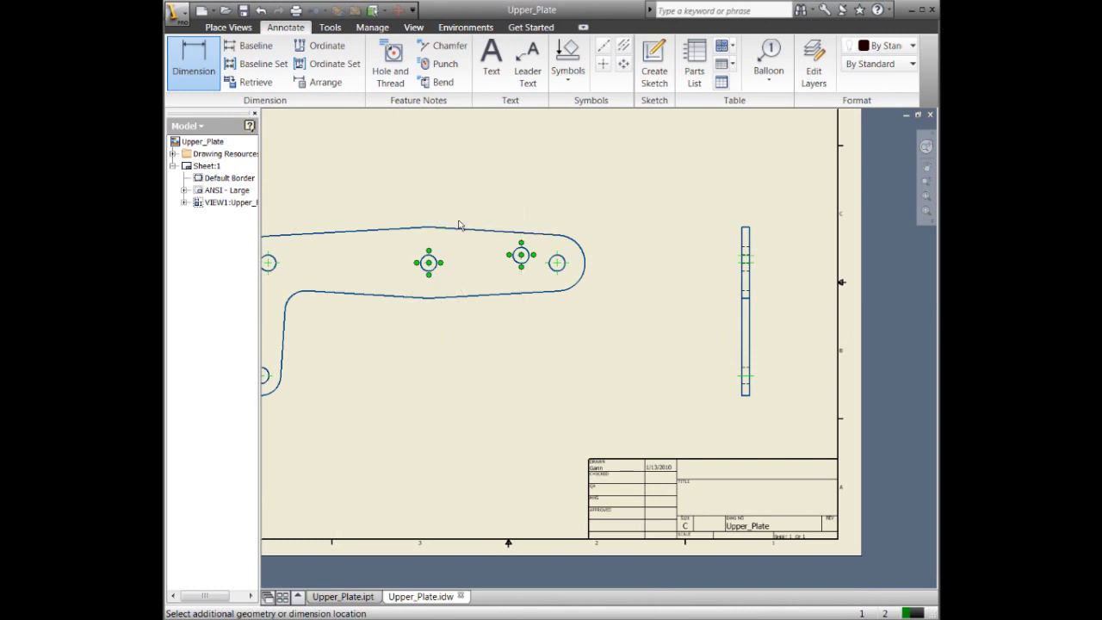
pyautogui.press('Escape')
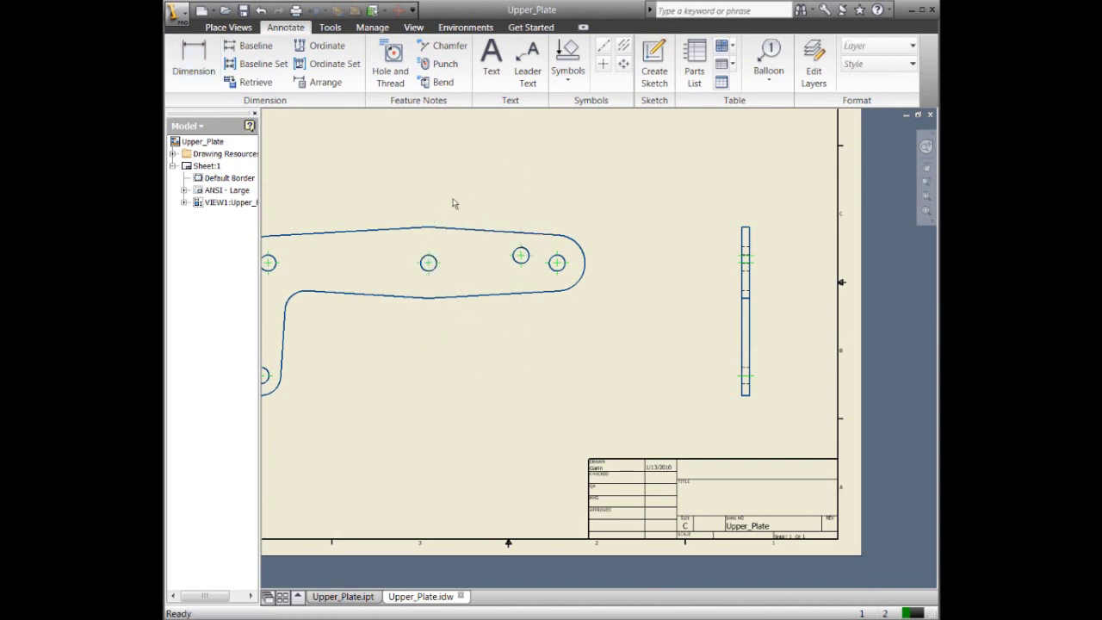
# Begin retrieving model dimensions for the front view, with parts as the source and the plate selected.
pyautogui.click(472, 262)
pyautogui.rightClick(472, 263)
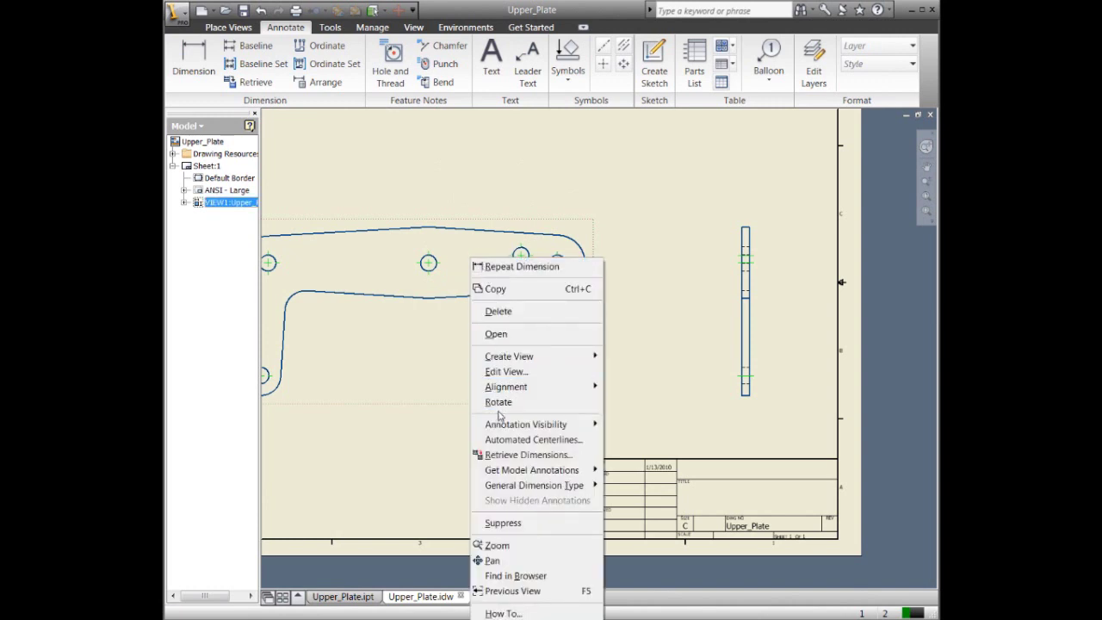
pyautogui.moveTo(520, 474)
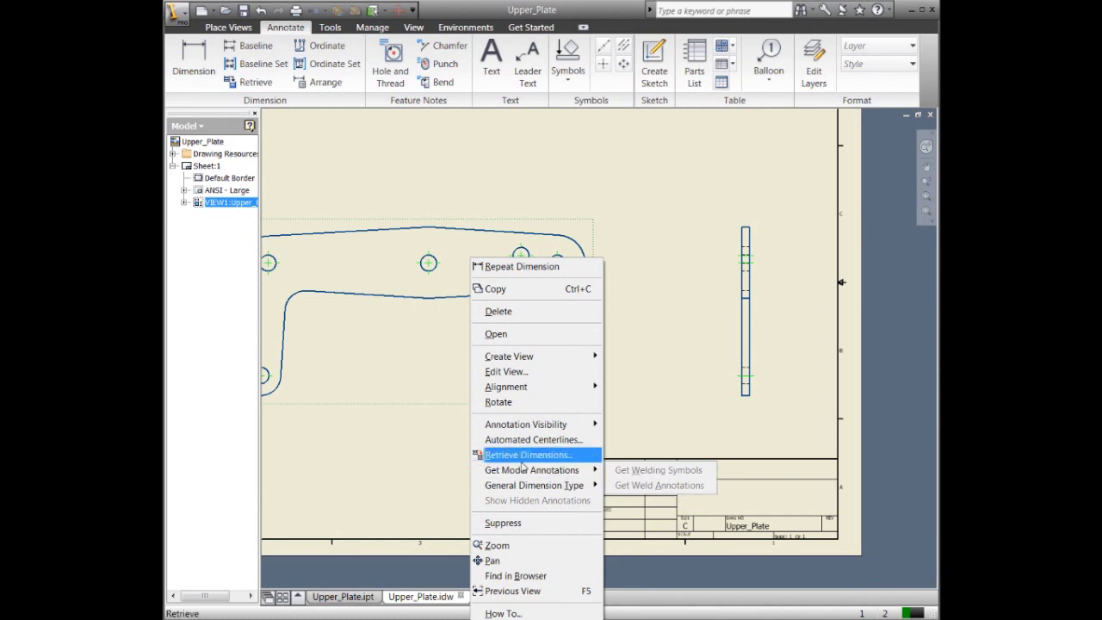
pyautogui.click(523, 456)
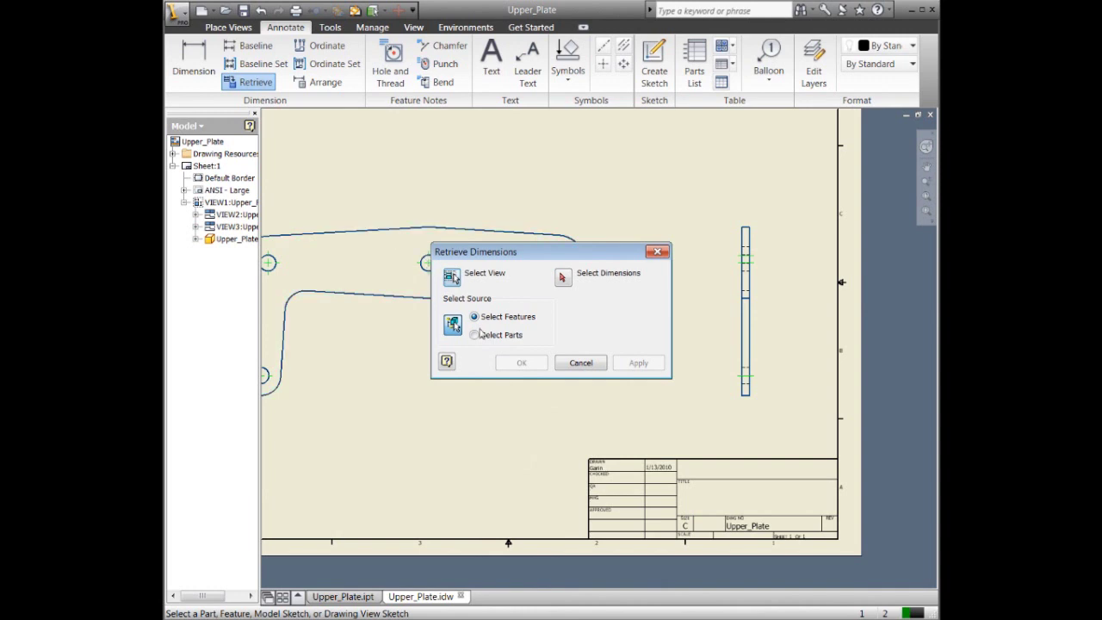
pyautogui.click(474, 335)
pyautogui.click(478, 234)
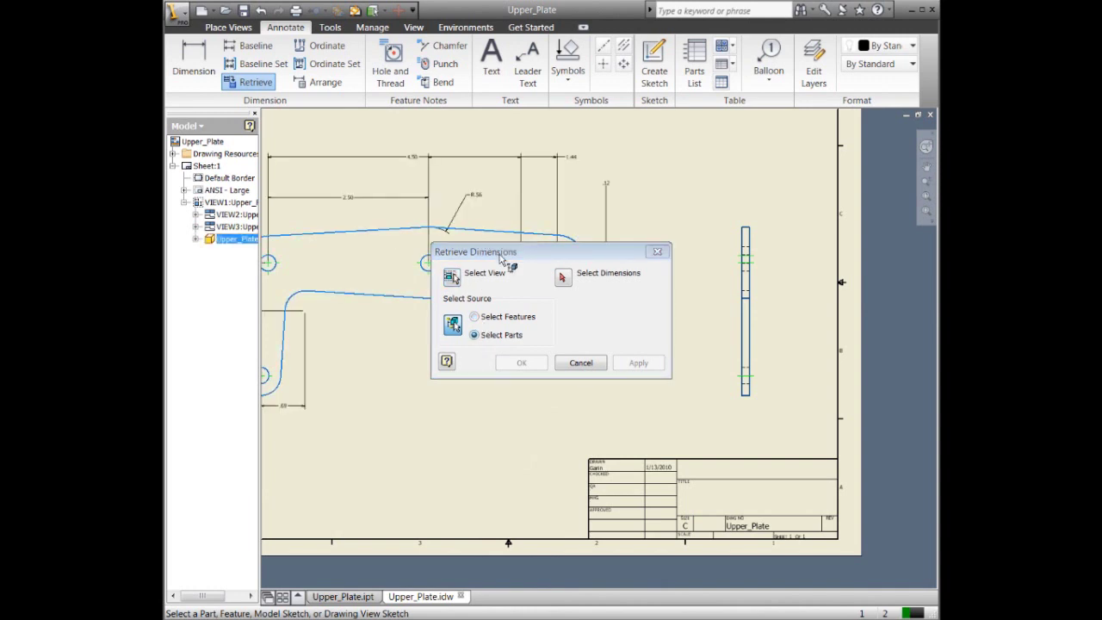
# Try features as the source for the plate's retrieved dimensions, and return to the whole part as source.
pyautogui.moveTo(504, 256); pyautogui.dragTo(564, 297)
pyautogui.click(560, 359)
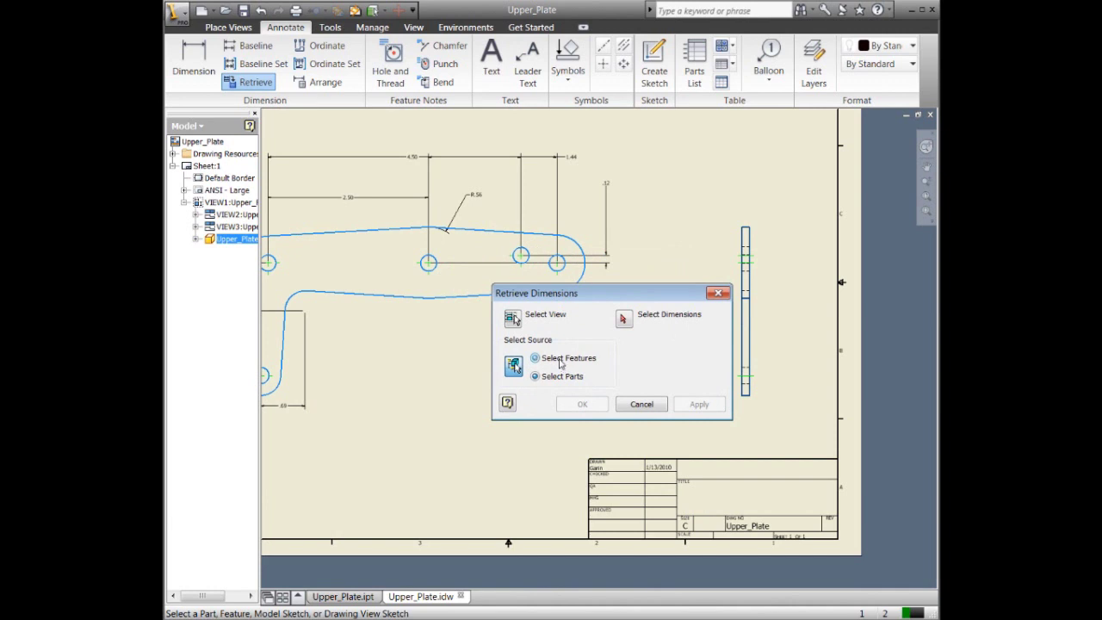
pyautogui.click(498, 238)
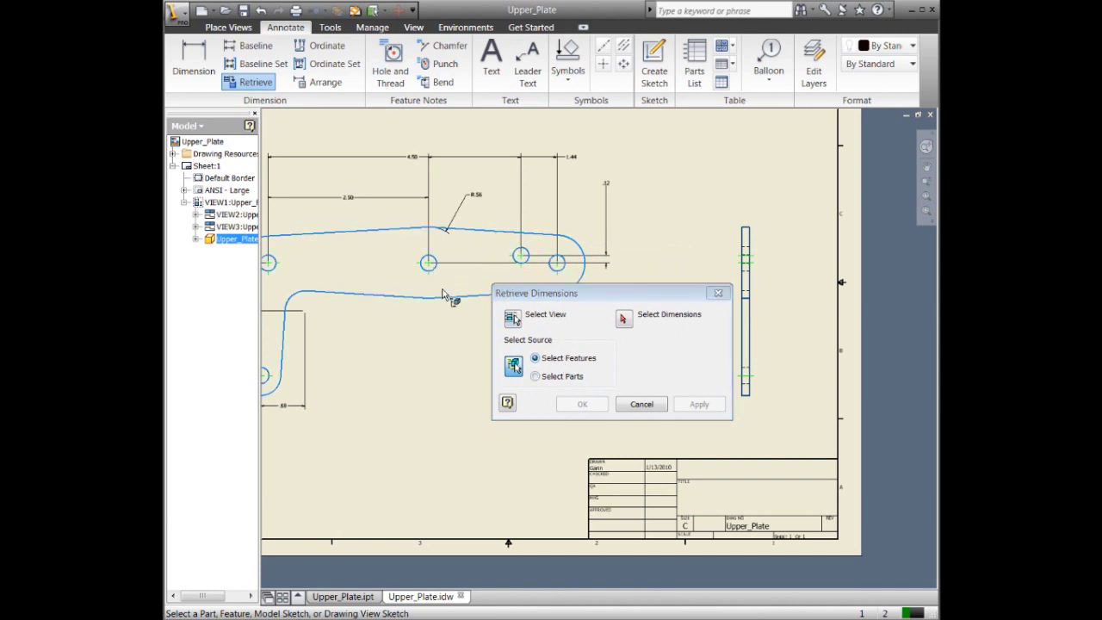
pyautogui.click(518, 317)
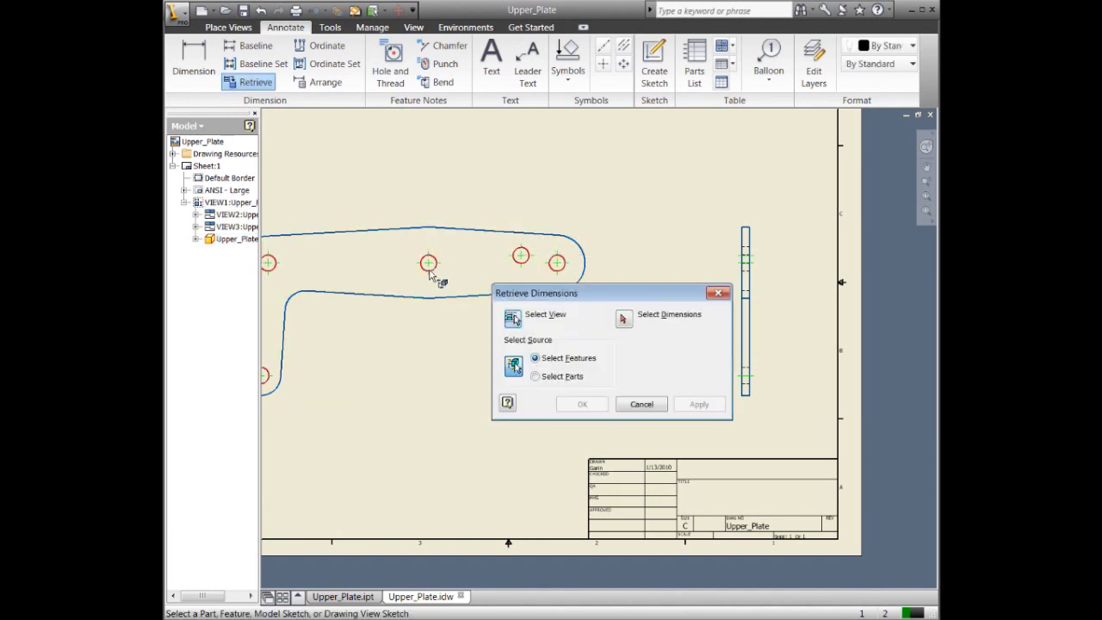
pyautogui.click(479, 242)
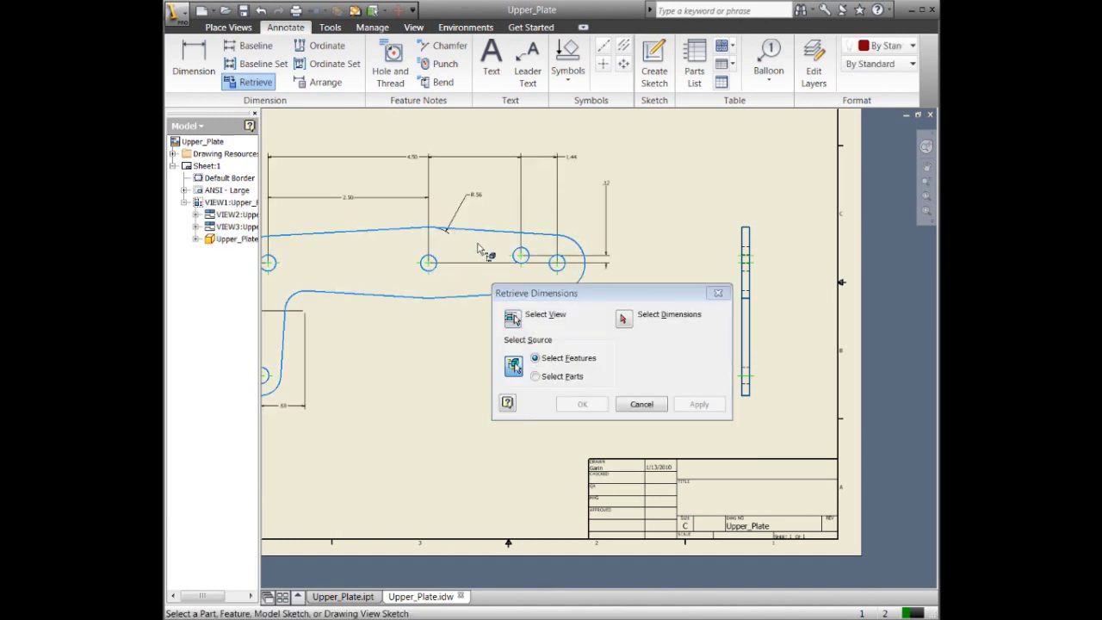
pyautogui.click(535, 376)
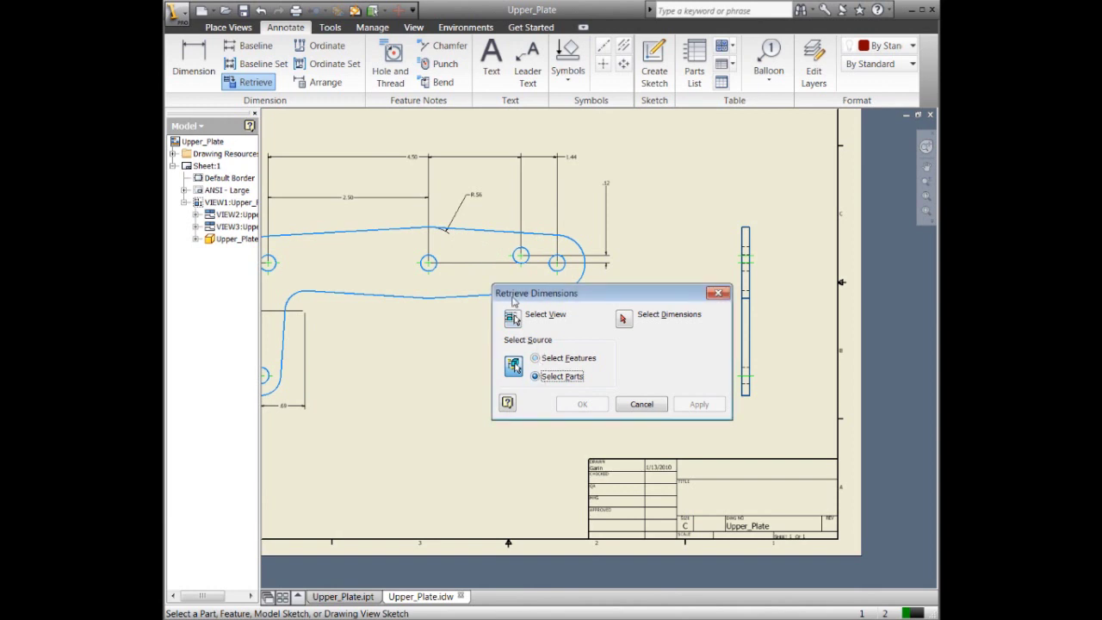
pyautogui.click(508, 243)
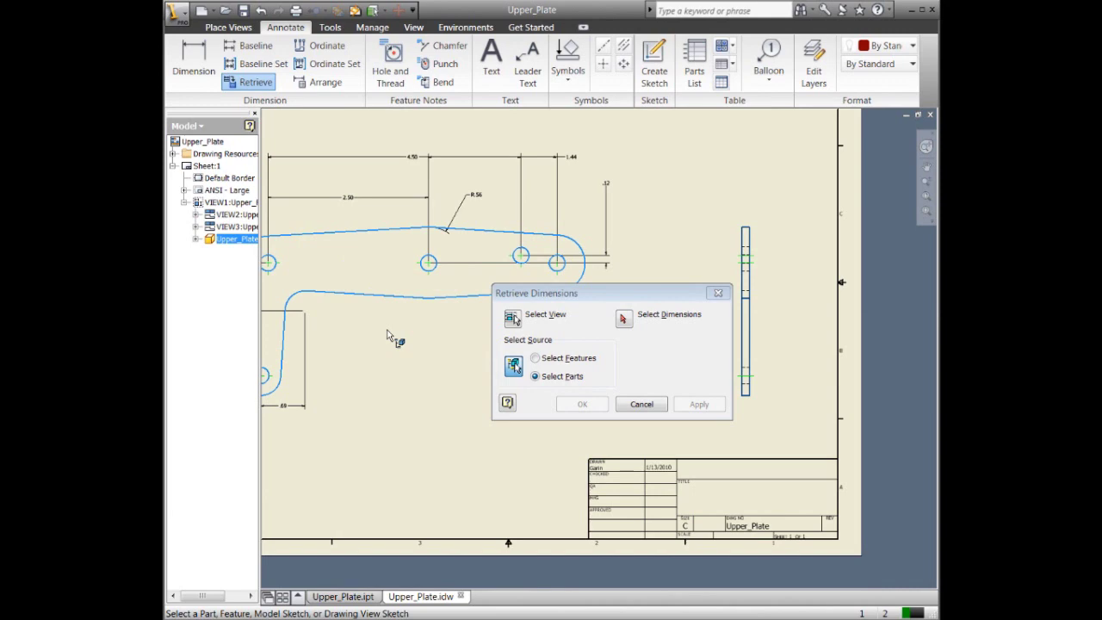
# Select all the plate's model dimensions around the front view and retrieve them into the drawing.
pyautogui.moveTo(394, 337)
pyautogui.mouseDown(button='middle')
pyautogui.moveTo(474, 356)
pyautogui.moveTo(512, 352)
pyautogui.moveTo(531, 367)
pyautogui.mouseUp(button='middle')
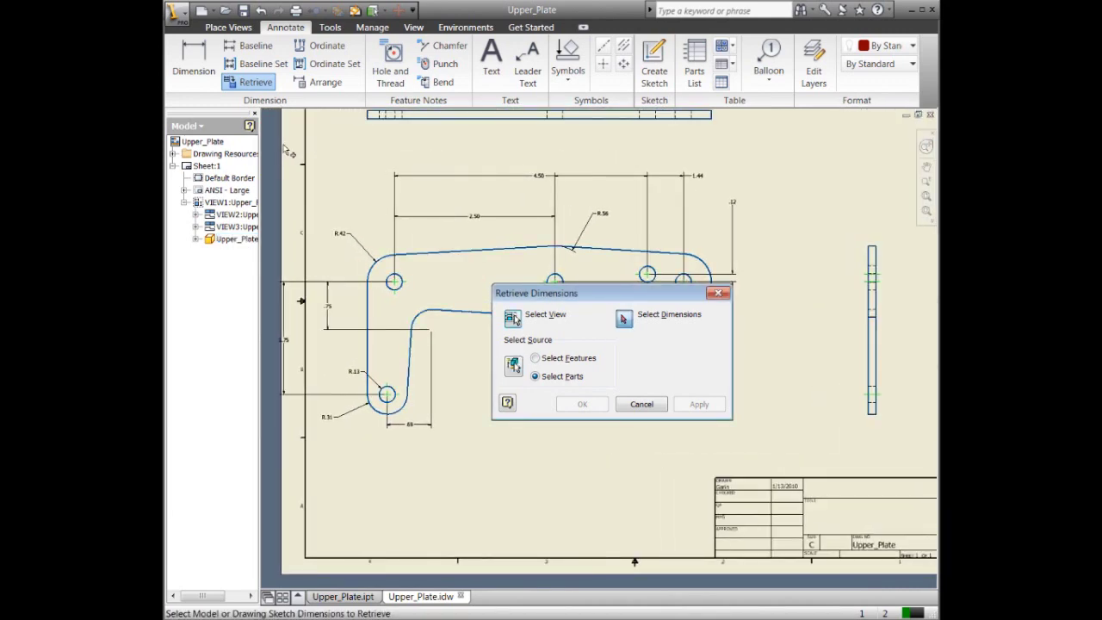
pyautogui.moveTo(271, 157); pyautogui.dragTo(815, 484)
pyautogui.click(582, 404)
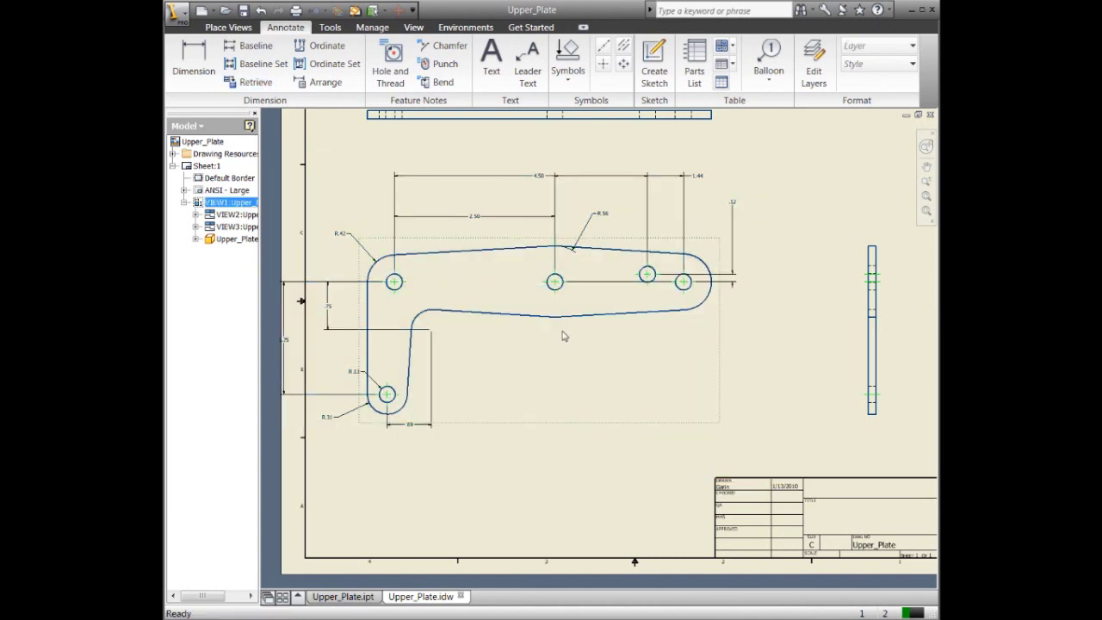
# Select all model dimensions on the sheet and arrange them automatically around the front view.
pyautogui.rightClick(552, 355)
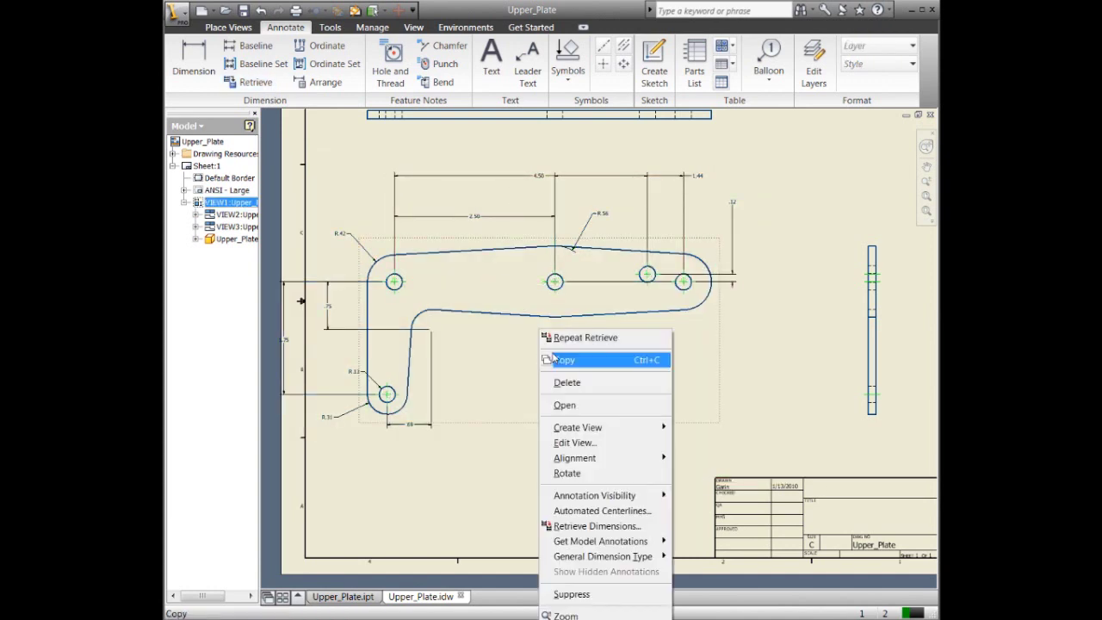
pyautogui.click(425, 151)
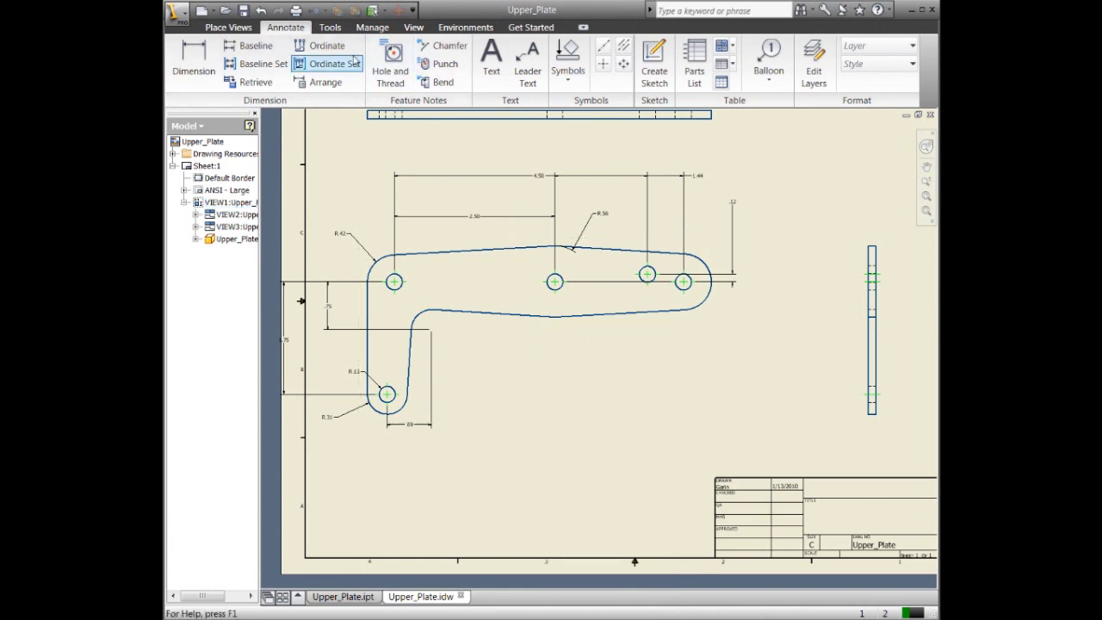
pyautogui.click(383, 10)
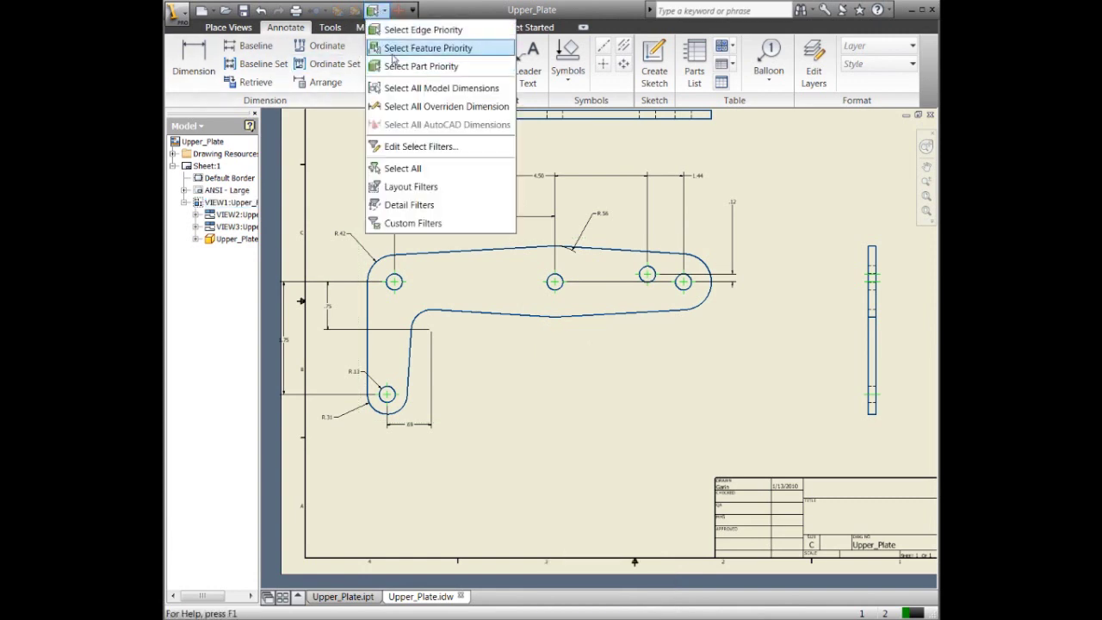
pyautogui.click(414, 88)
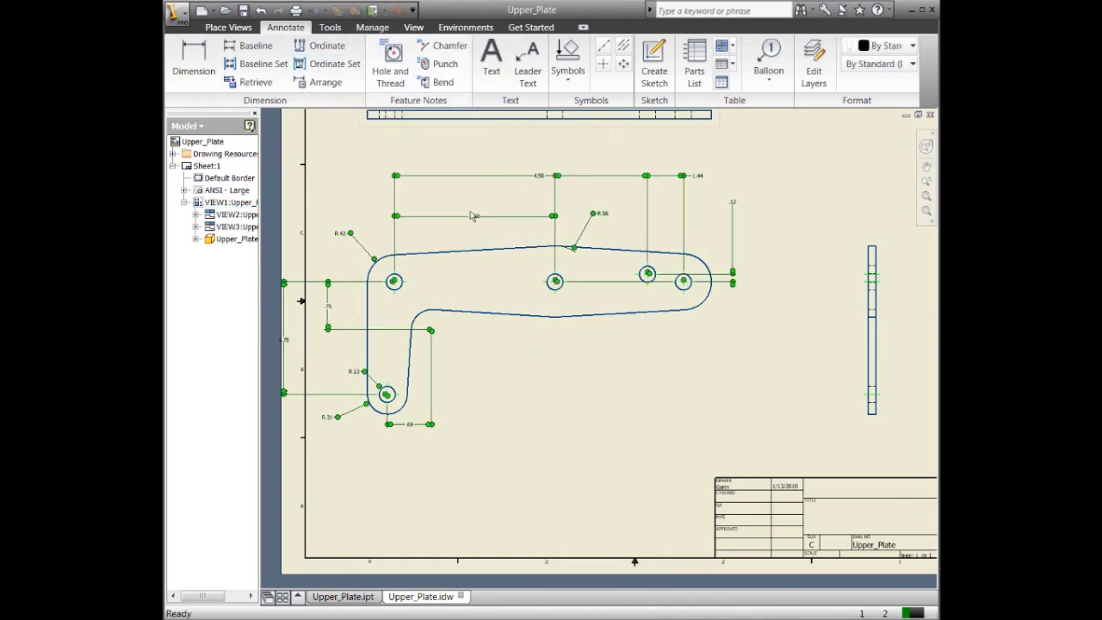
pyautogui.rightClick(554, 399)
pyautogui.click(608, 449)
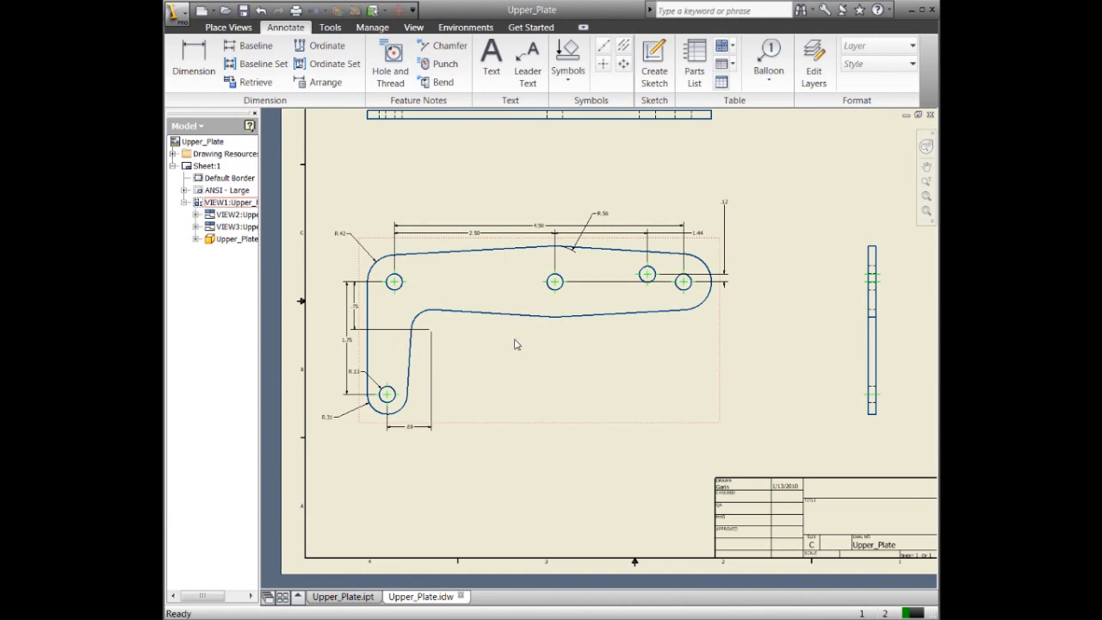
# Move the vertical 1.75 dimension between the two left-hand holes from the front view to the side view.
pyautogui.press('F2')
pyautogui.moveTo(513, 334); pyautogui.dragTo(551, 320)
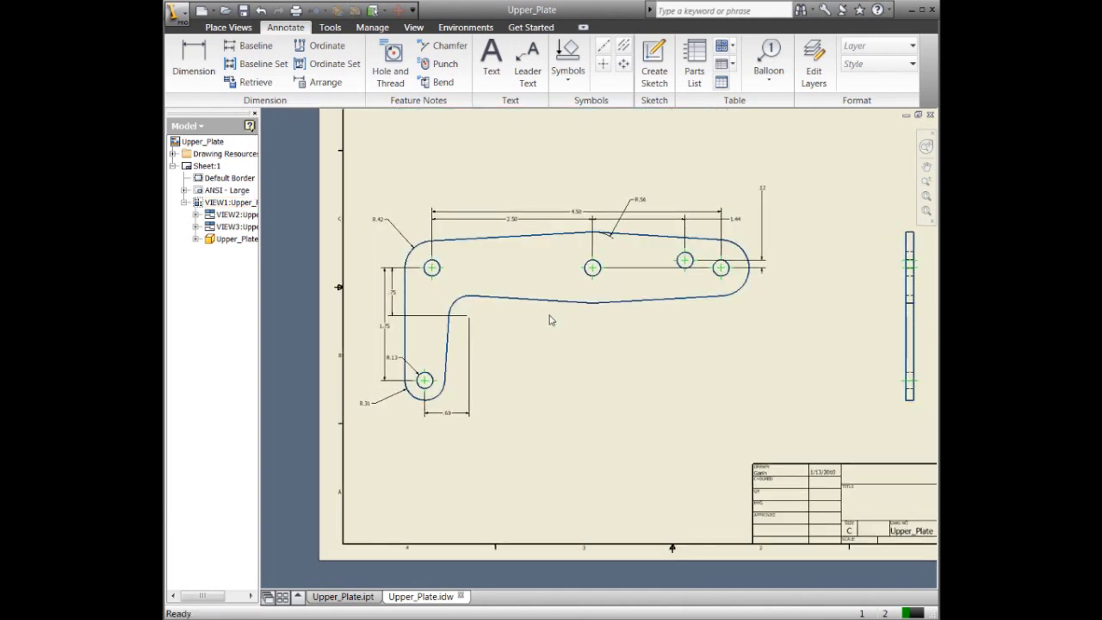
pyautogui.click(387, 328)
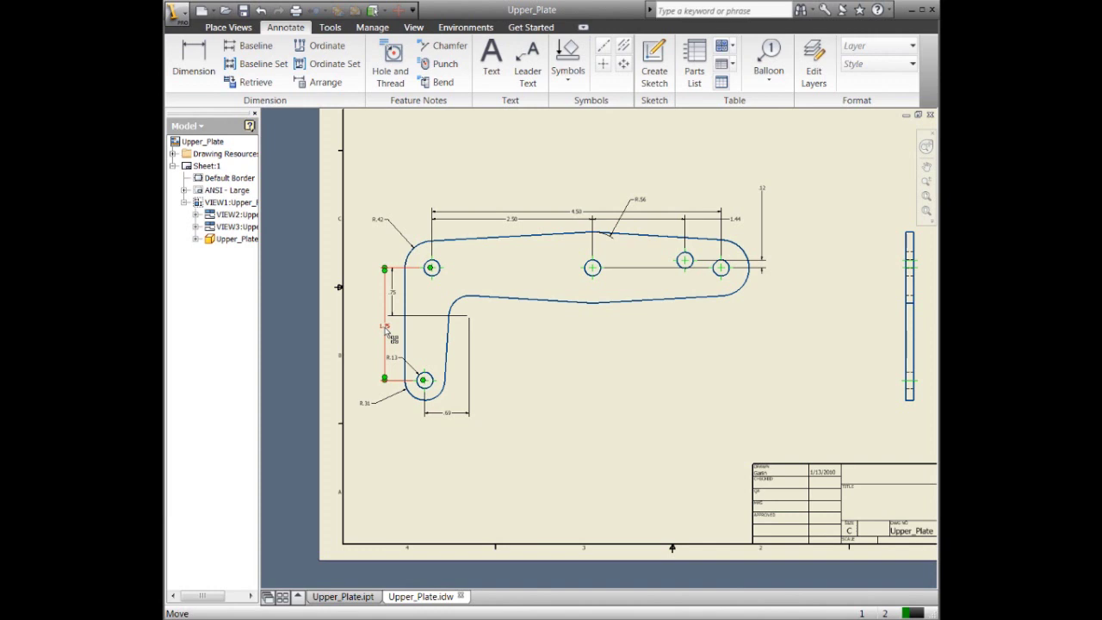
pyautogui.click(696, 316)
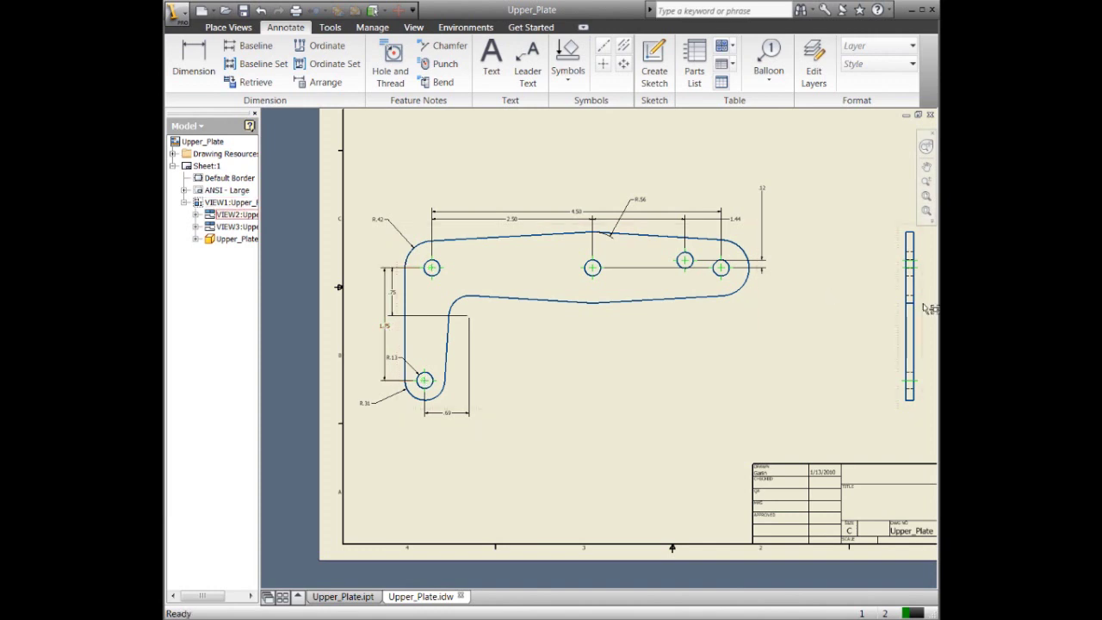
pyautogui.click(387, 329)
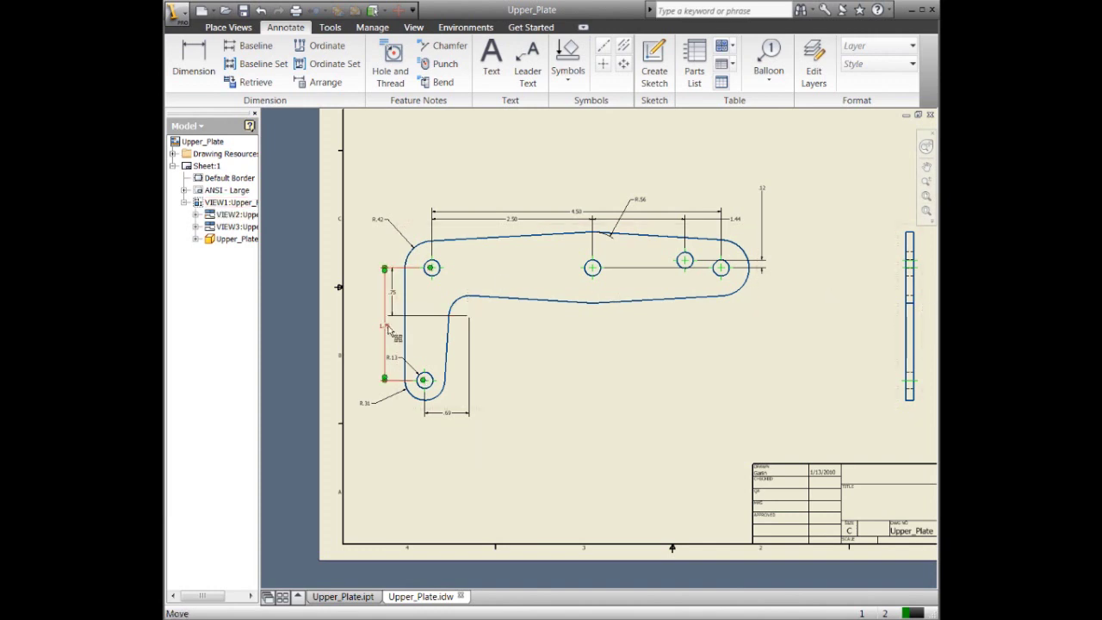
pyautogui.rightClick(390, 329)
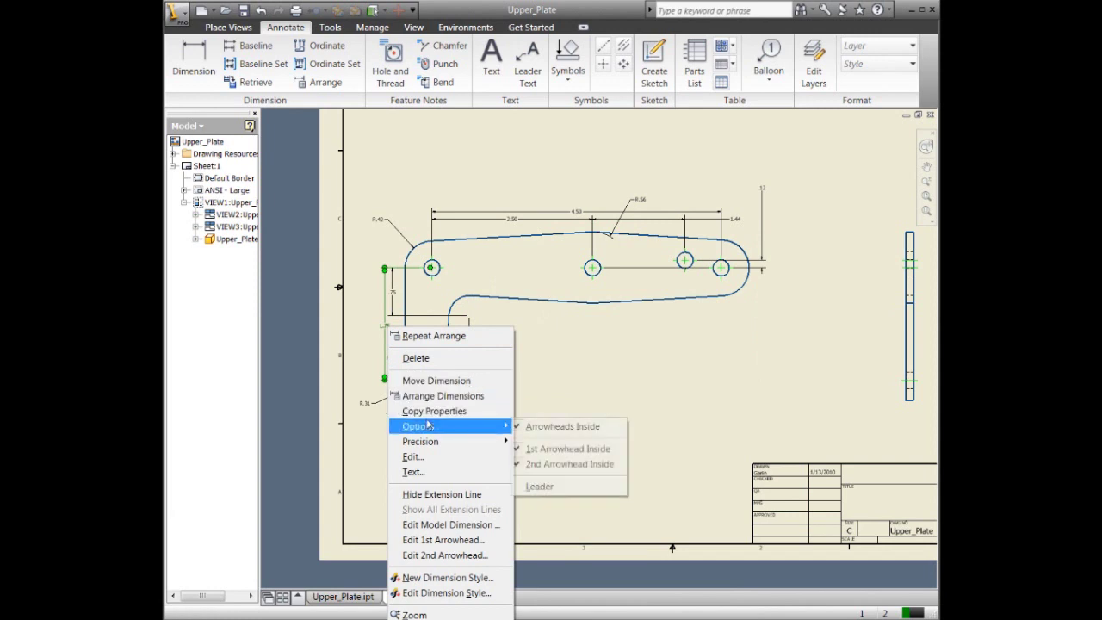
pyautogui.click(439, 381)
pyautogui.click(906, 337)
pyautogui.moveTo(906, 337); pyautogui.dragTo(822, 335)
pyautogui.scroll(3, 893, 338)
pyautogui.scroll(-3, 763, 338)
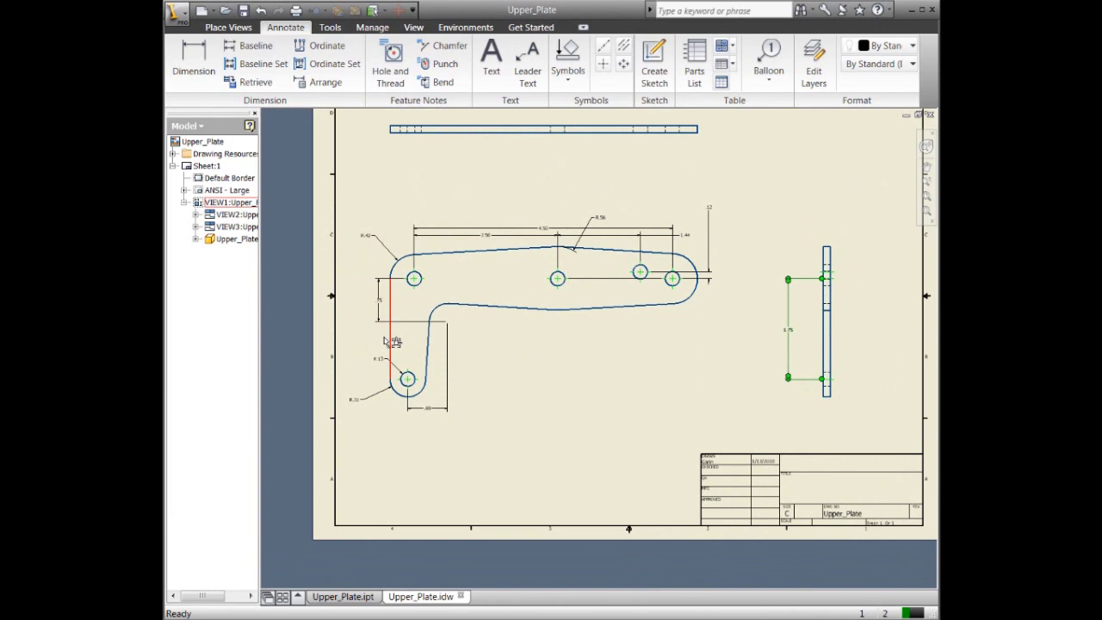
pyautogui.click(390, 340)
pyautogui.click(681, 349)
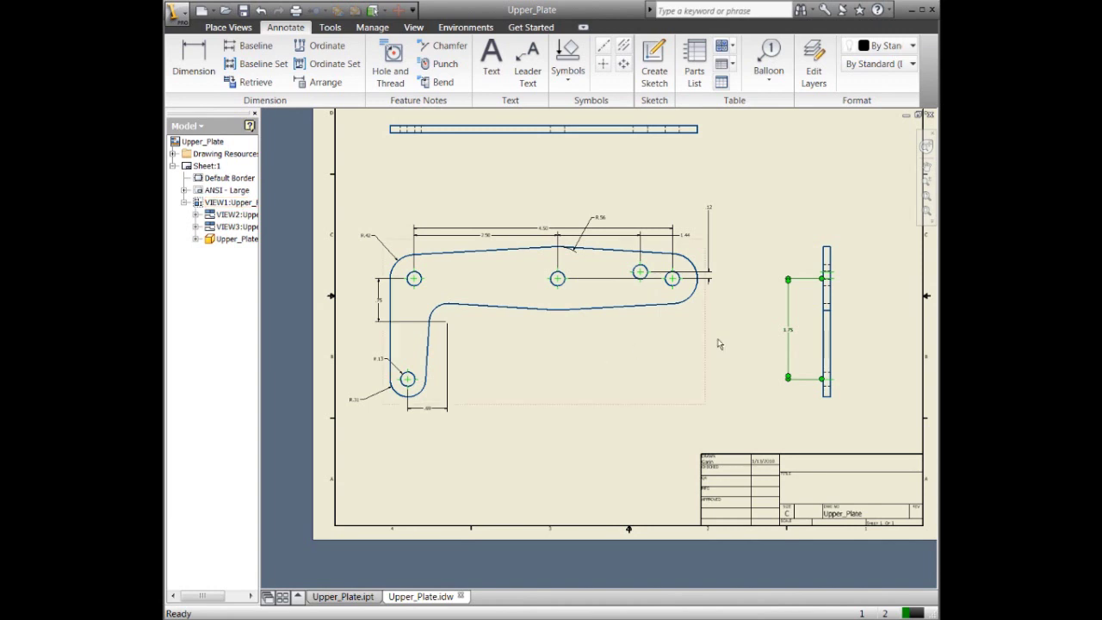
# Set the model dimension Width, shown on the side view, to 2 in.
pyautogui.rightClick(793, 334)
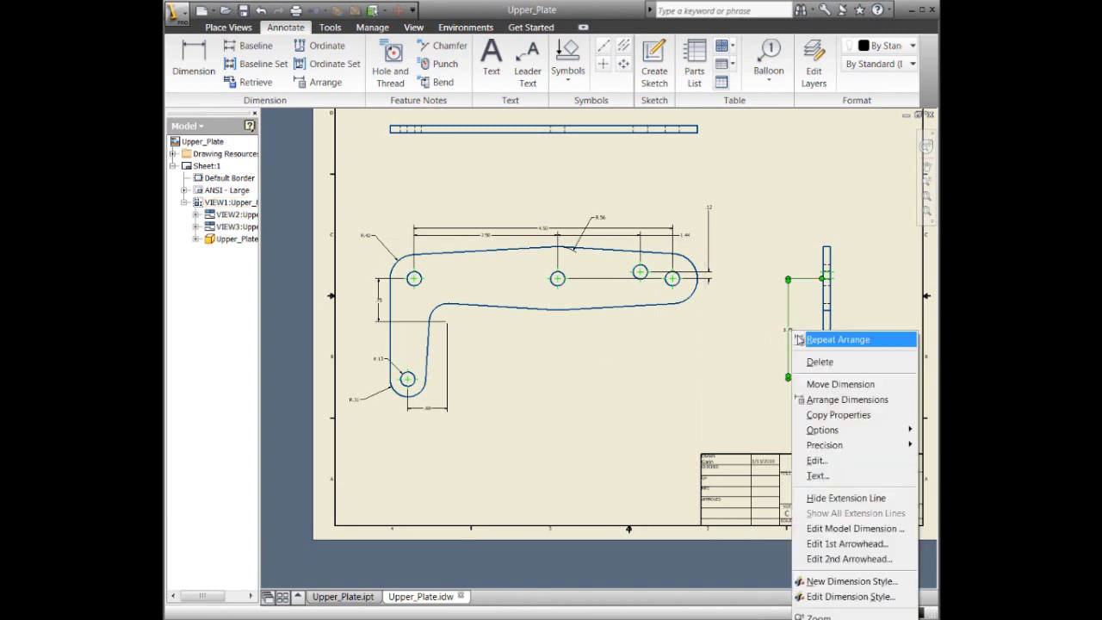
pyautogui.click(838, 531)
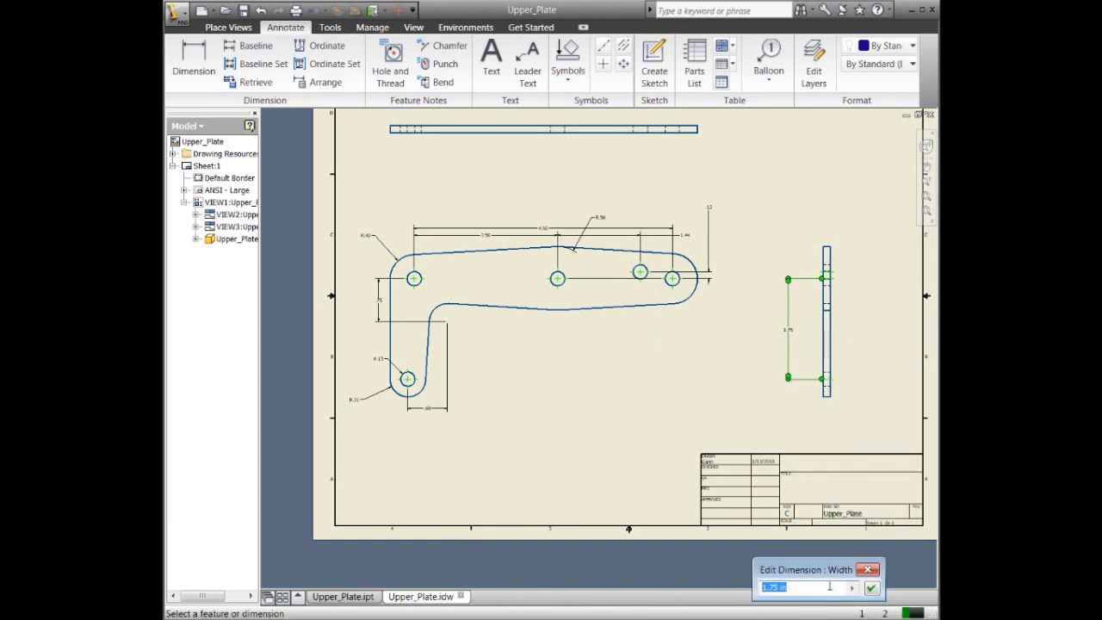
pyautogui.moveTo(827, 577); pyautogui.dragTo(654, 384)
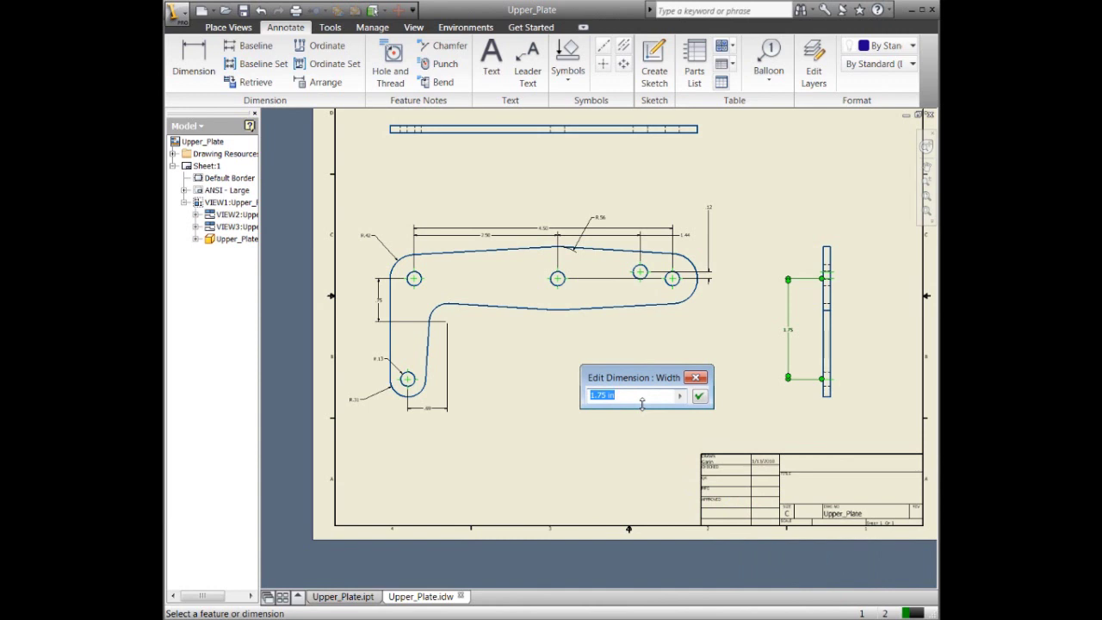
pyautogui.write('2')
pyautogui.press('Return')
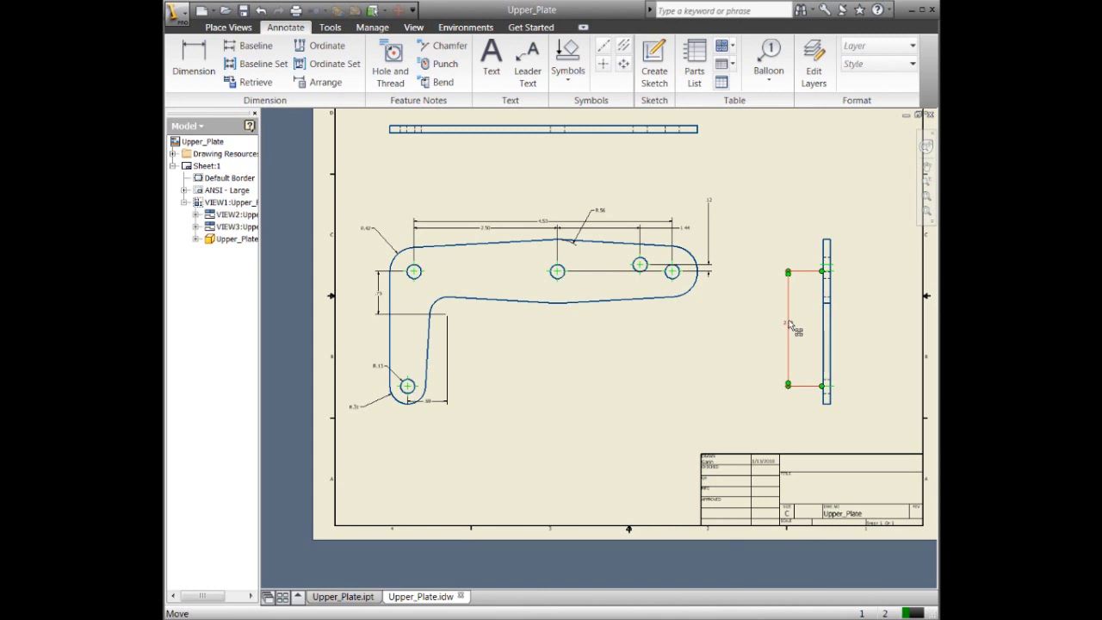
# Start a text note below the front view and list the Upper_Plate component's model parameters.
pyautogui.scroll(2, 591, 436)
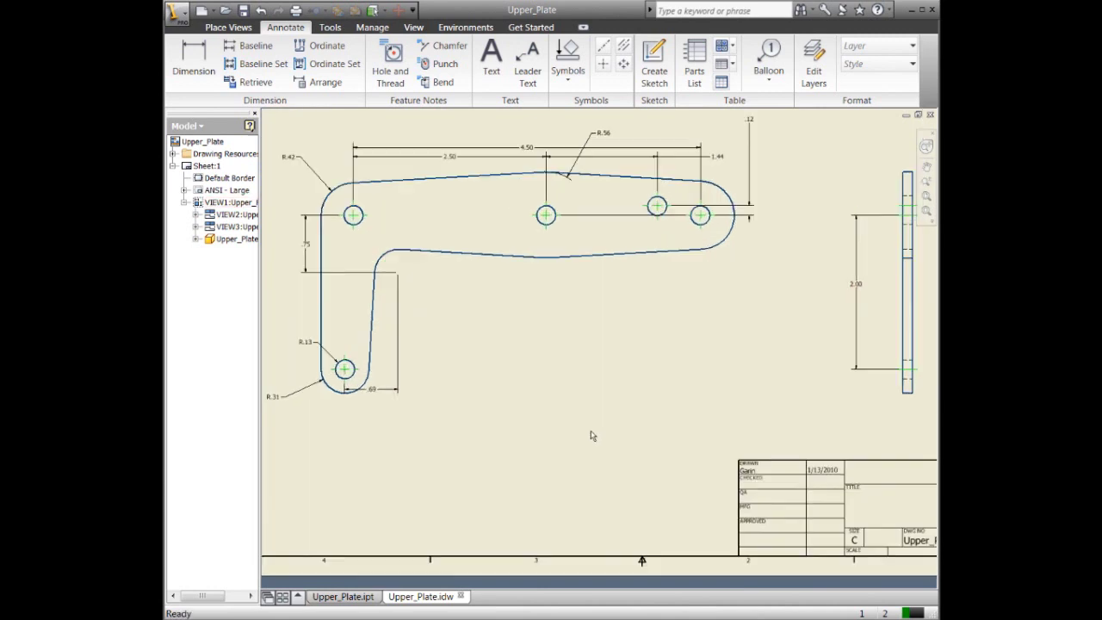
pyautogui.click(491, 62)
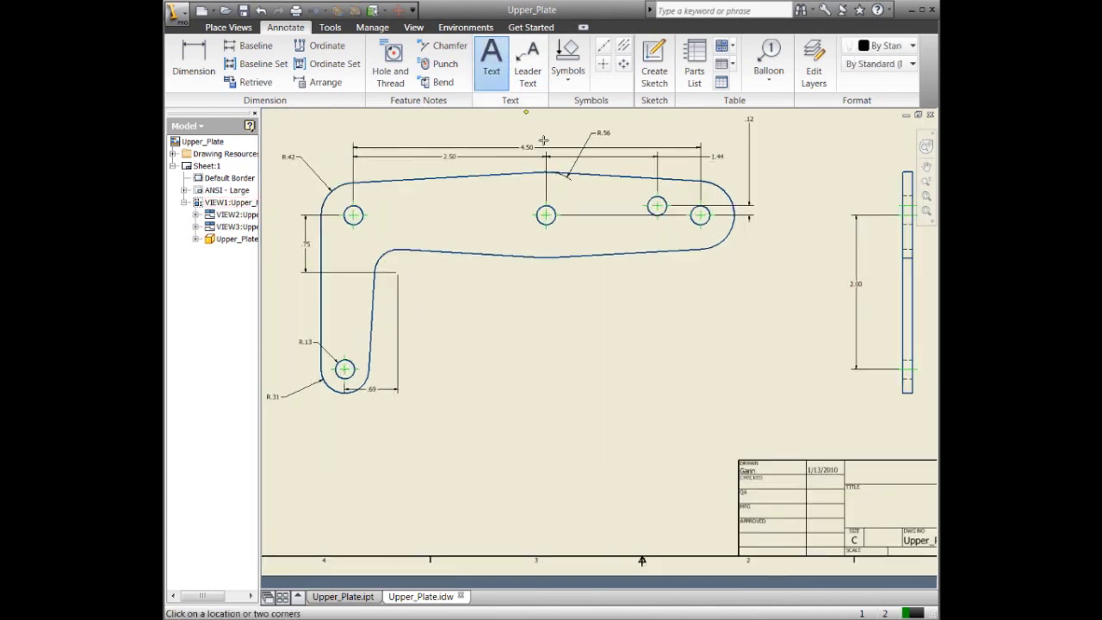
pyautogui.click(479, 427)
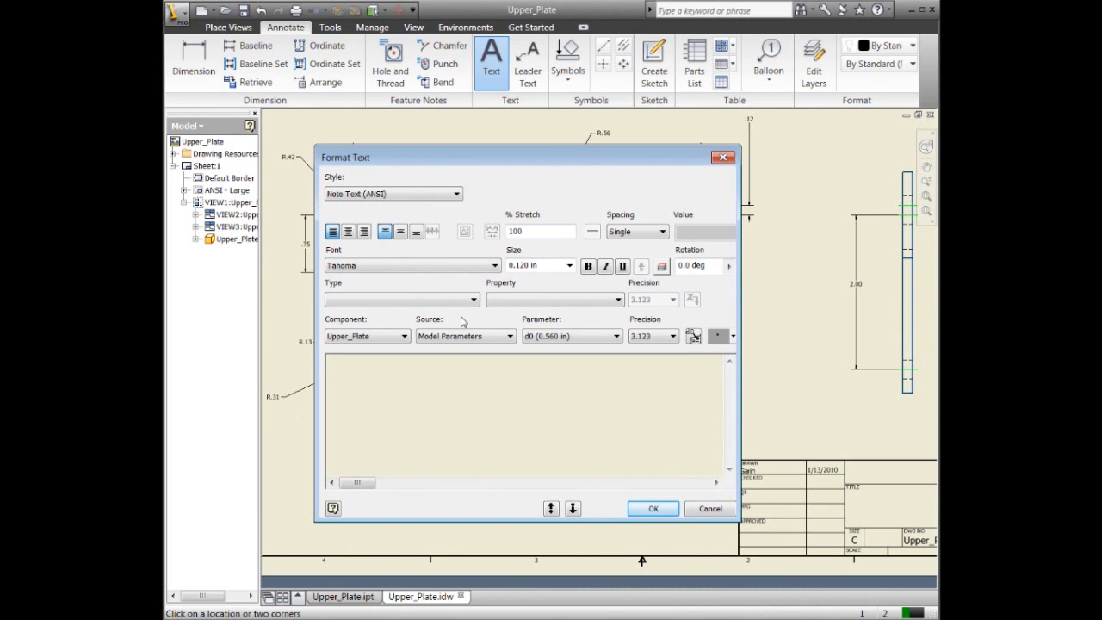
pyautogui.click(391, 340)
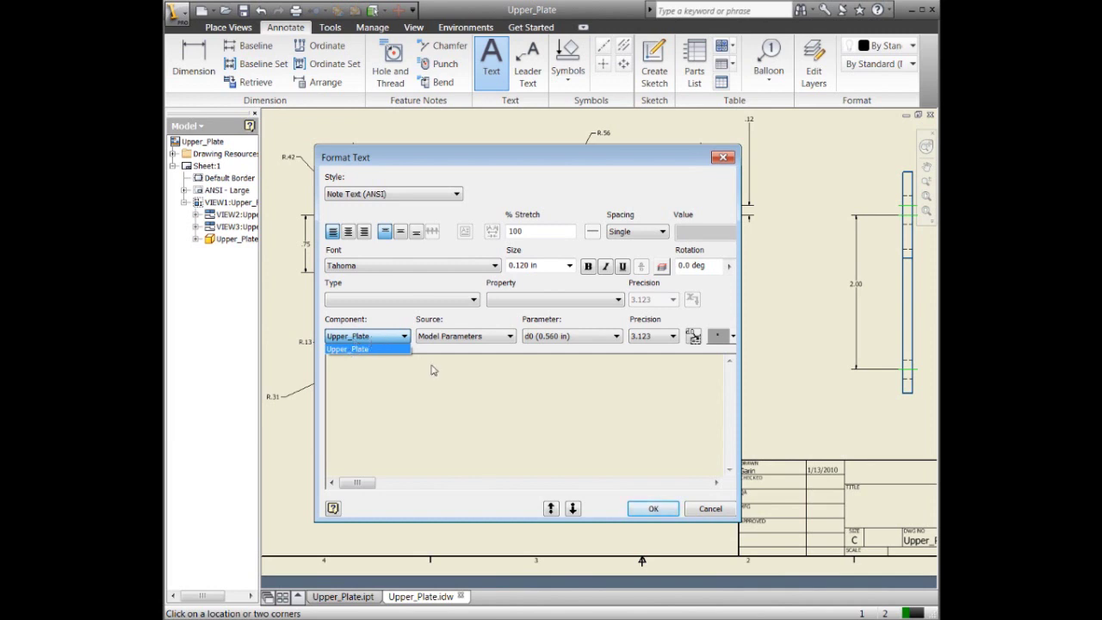
pyautogui.click(360, 347)
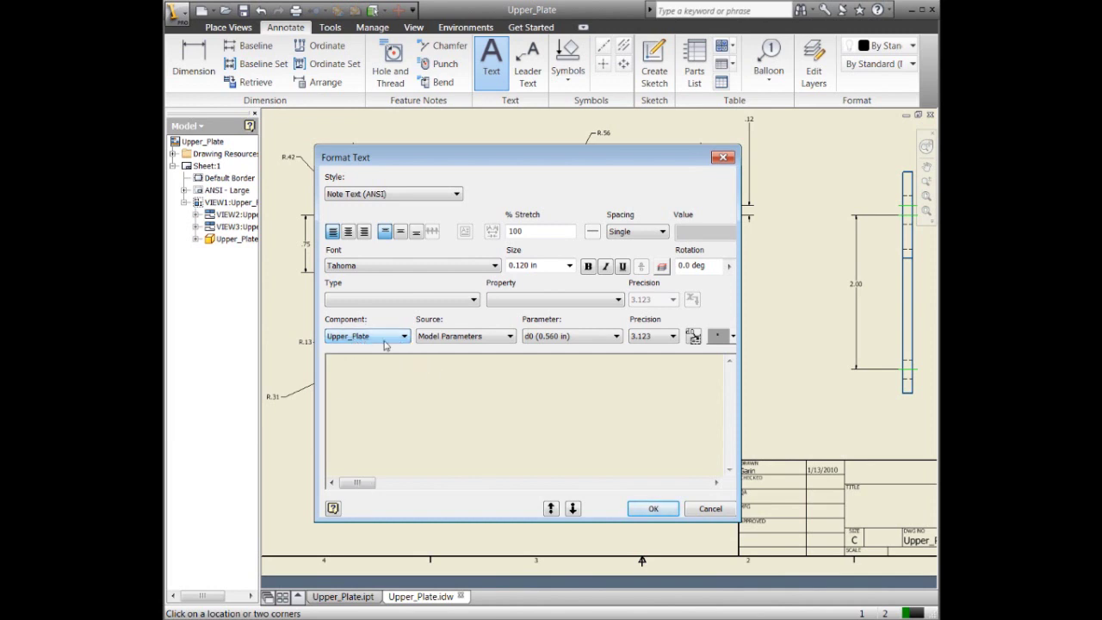
pyautogui.click(446, 340)
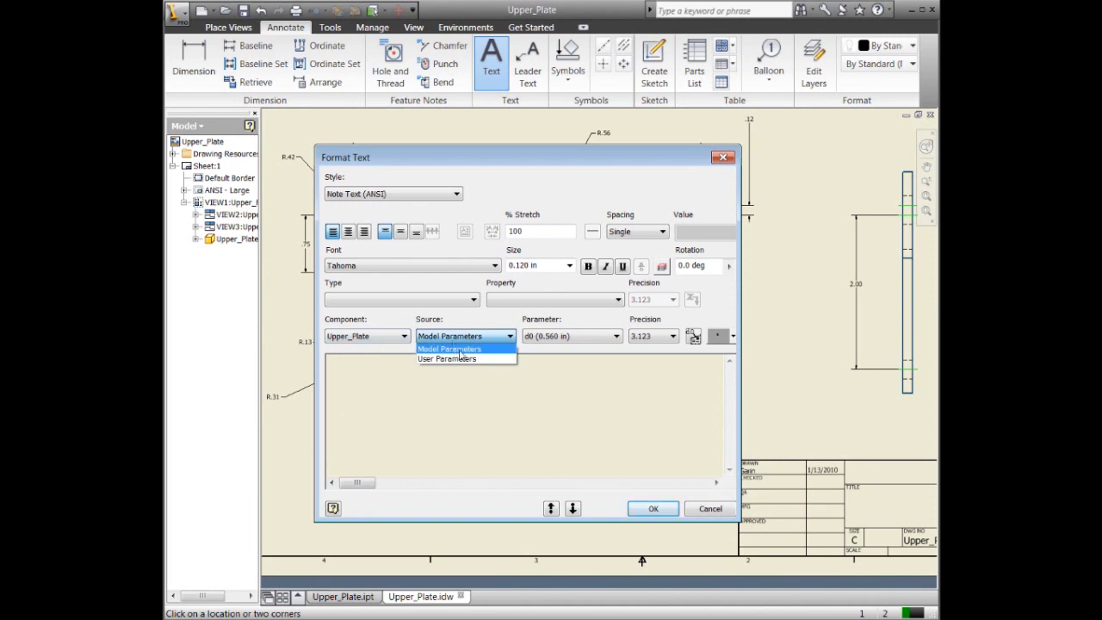
pyautogui.click(466, 349)
pyautogui.click(551, 338)
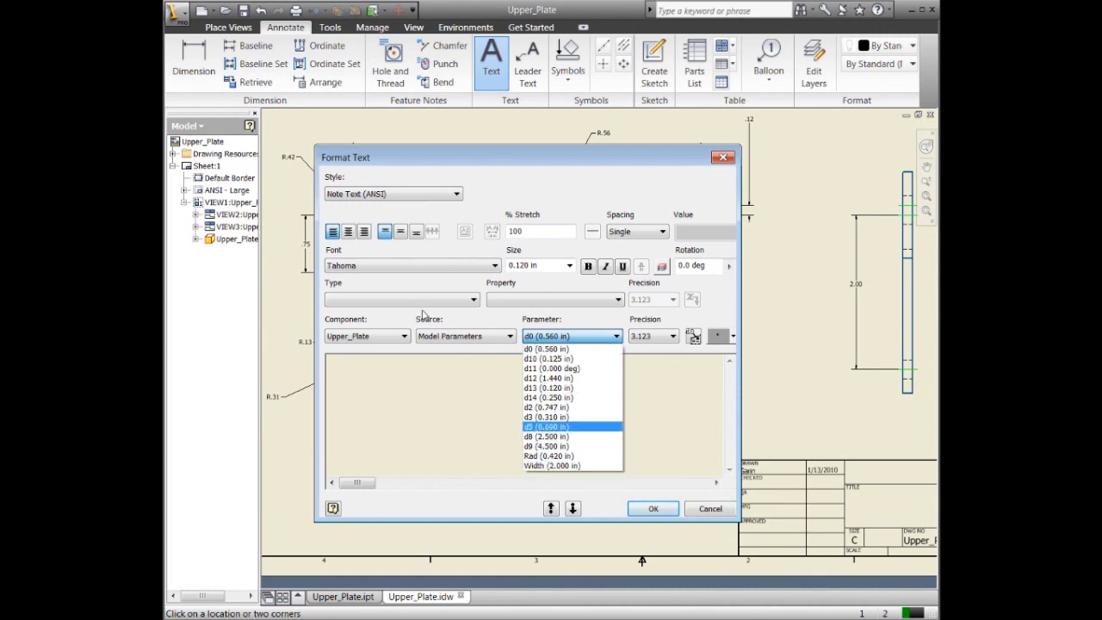
# Insert the user parameter Length into the note with a precision of 2.12.
pyautogui.click(444, 336)
pyautogui.click(444, 336)
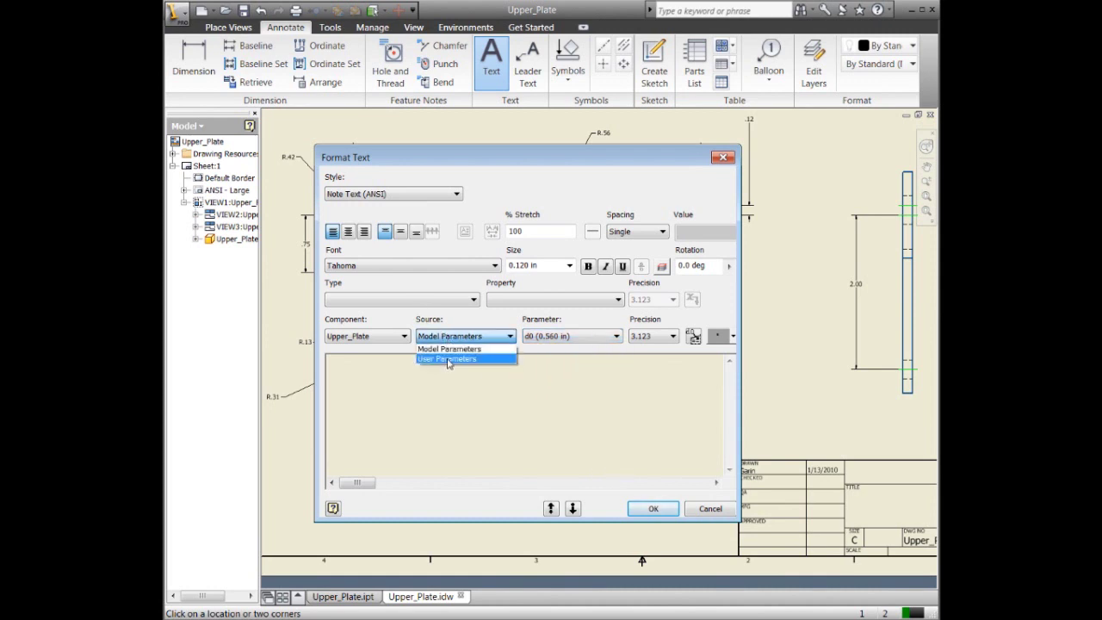
pyautogui.click(448, 359)
pyautogui.click(541, 337)
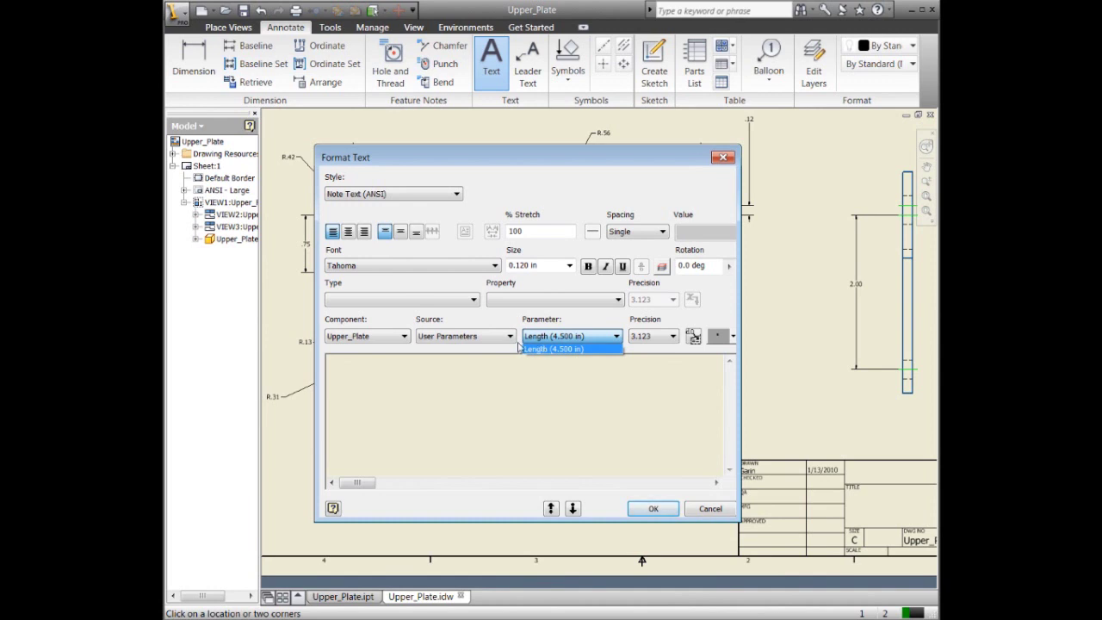
pyautogui.click(539, 348)
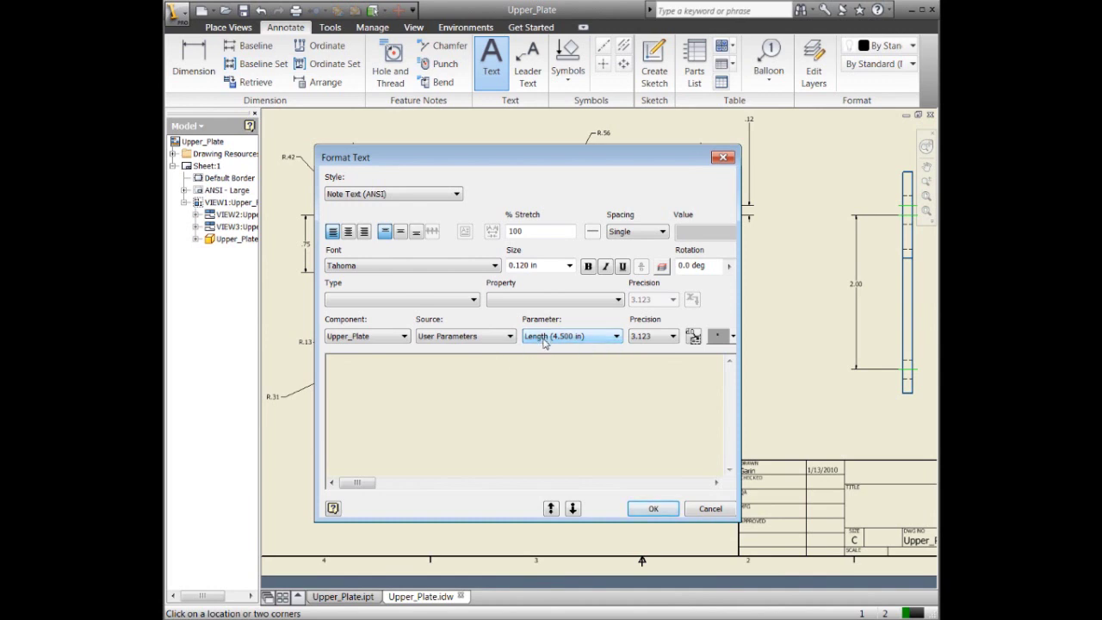
pyautogui.click(650, 338)
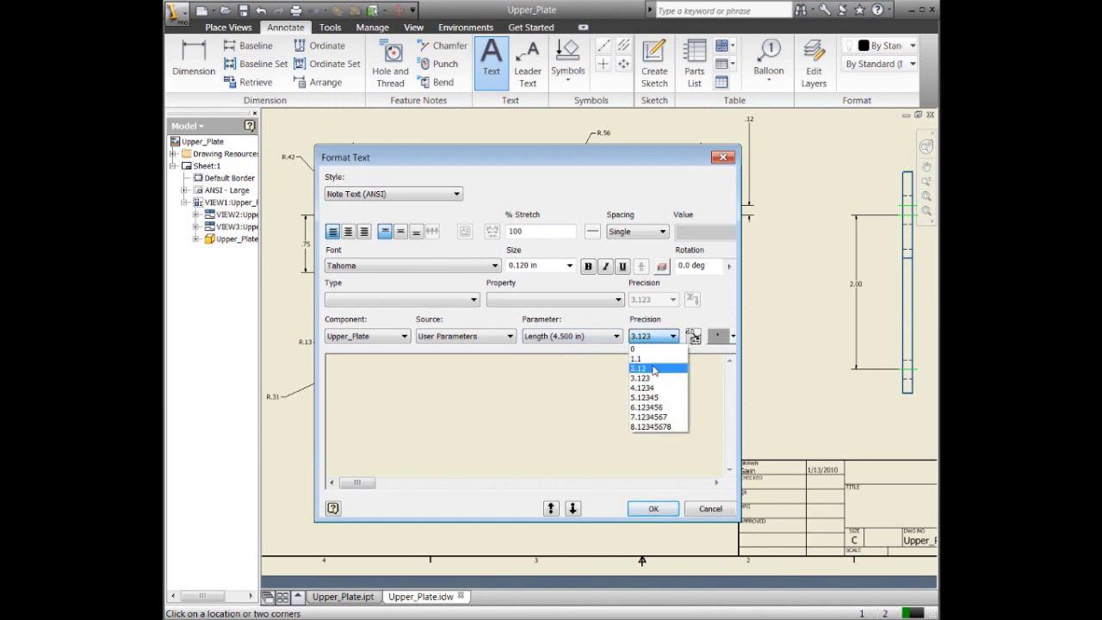
pyautogui.click(653, 369)
pyautogui.click(694, 336)
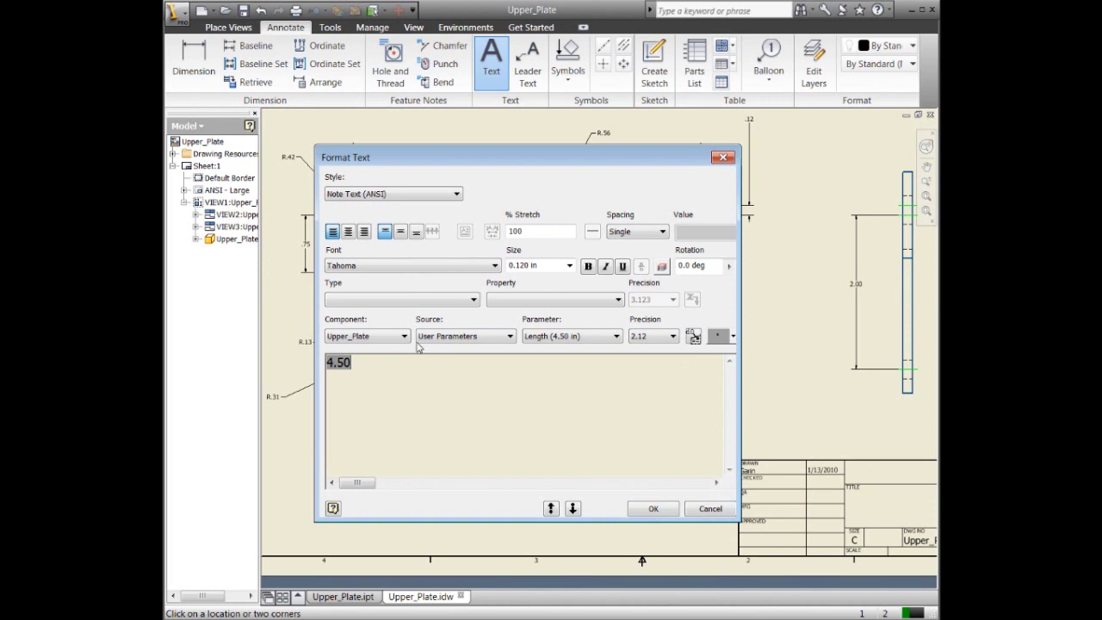
# Complete the note with "in x" and the model parameter Width followed by "in", and place it on the sheet.
pyautogui.click(502, 339)
pyautogui.click(495, 356)
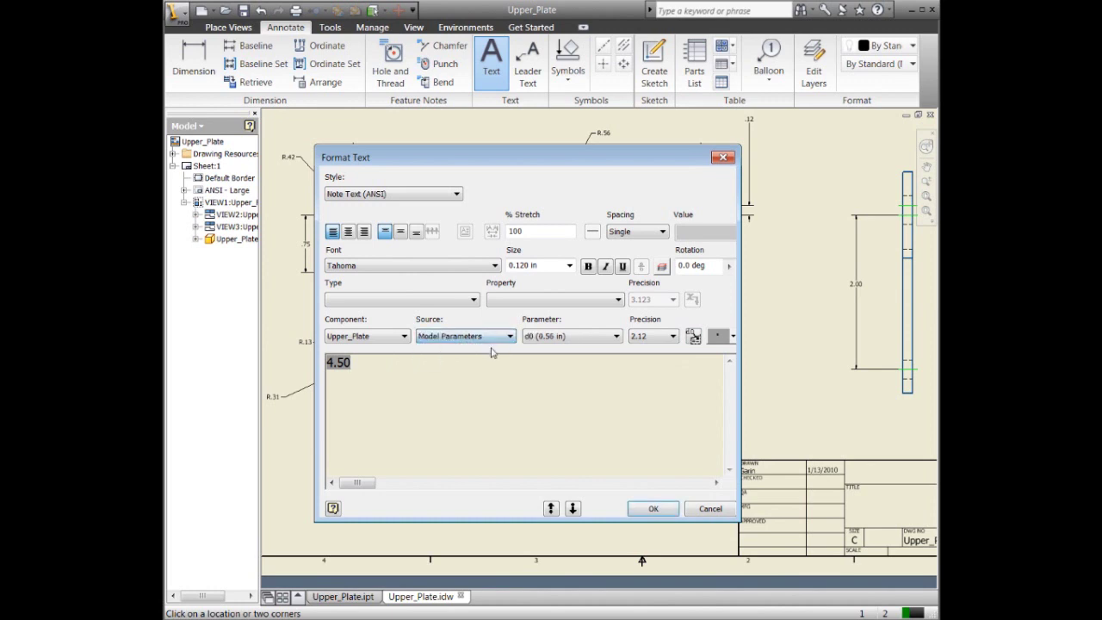
pyautogui.click(533, 340)
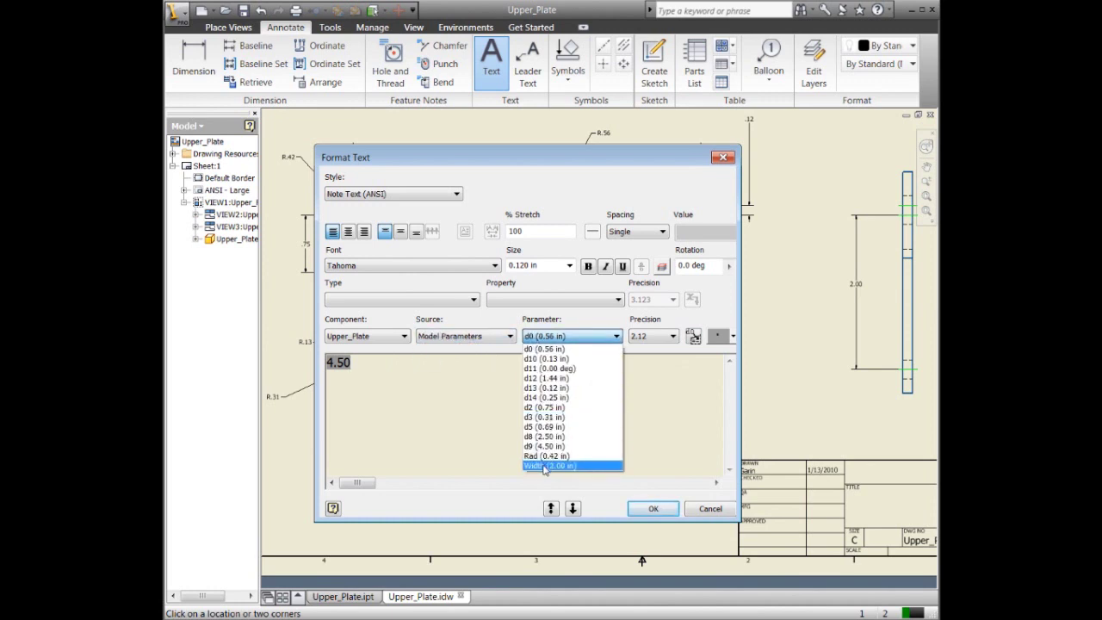
pyautogui.click(543, 466)
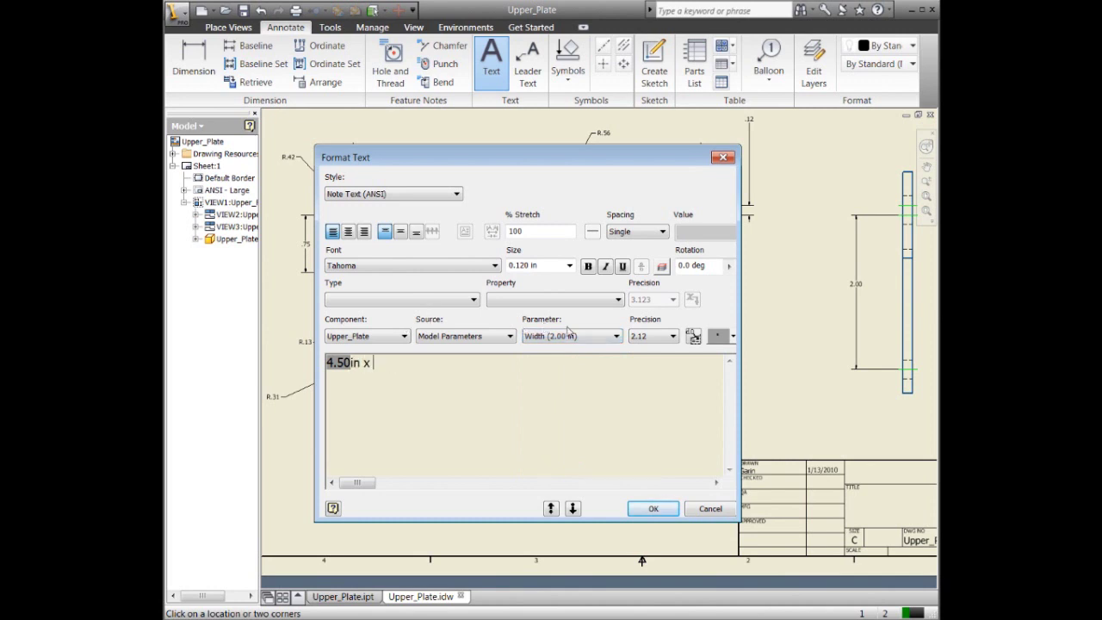
pyautogui.click(694, 336)
pyautogui.click(636, 509)
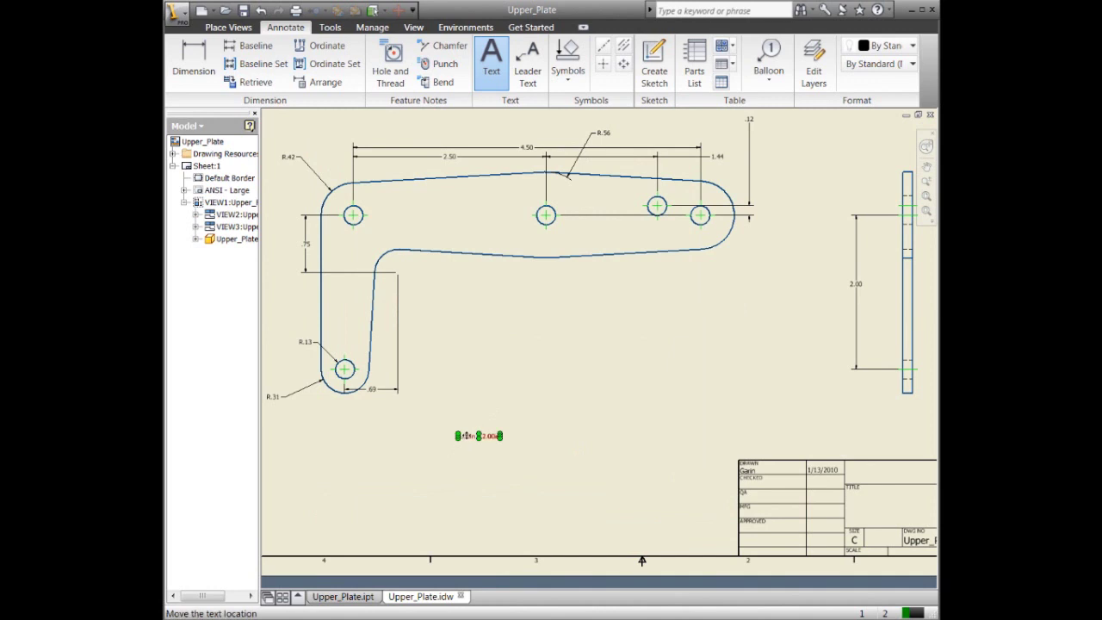
# Enlarge all text of the length-by-width note and move it into the open area beneath the plate's long arm.
pyautogui.doubleClick(467, 436)
pyautogui.hotkey('ctrl', 'a')
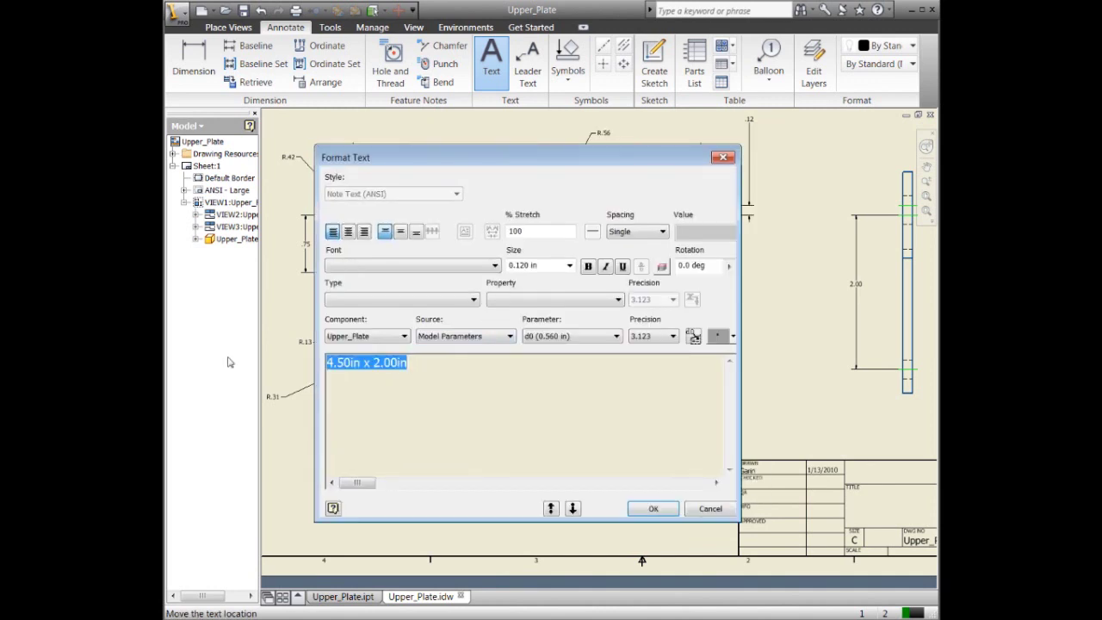
pyautogui.click(570, 265)
pyautogui.click(539, 308)
pyautogui.click(647, 508)
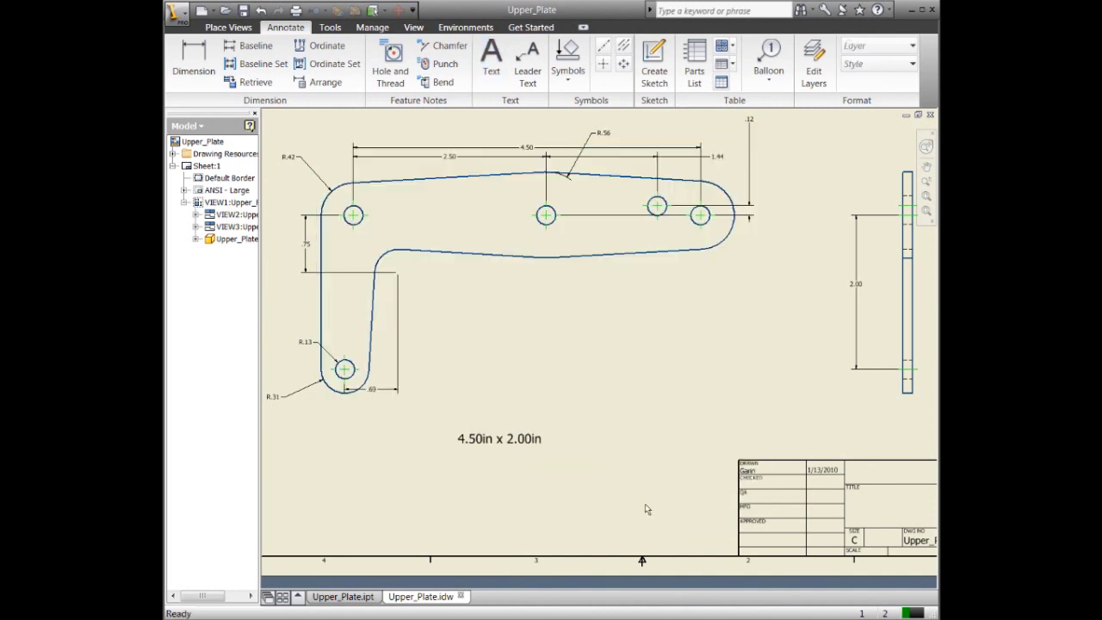
pyautogui.moveTo(505, 438); pyautogui.dragTo(548, 336)
# Set the model dimension behind the side view's vertical dimension to 1.75 in.
pyautogui.click(862, 292)
pyautogui.rightClick(861, 292)
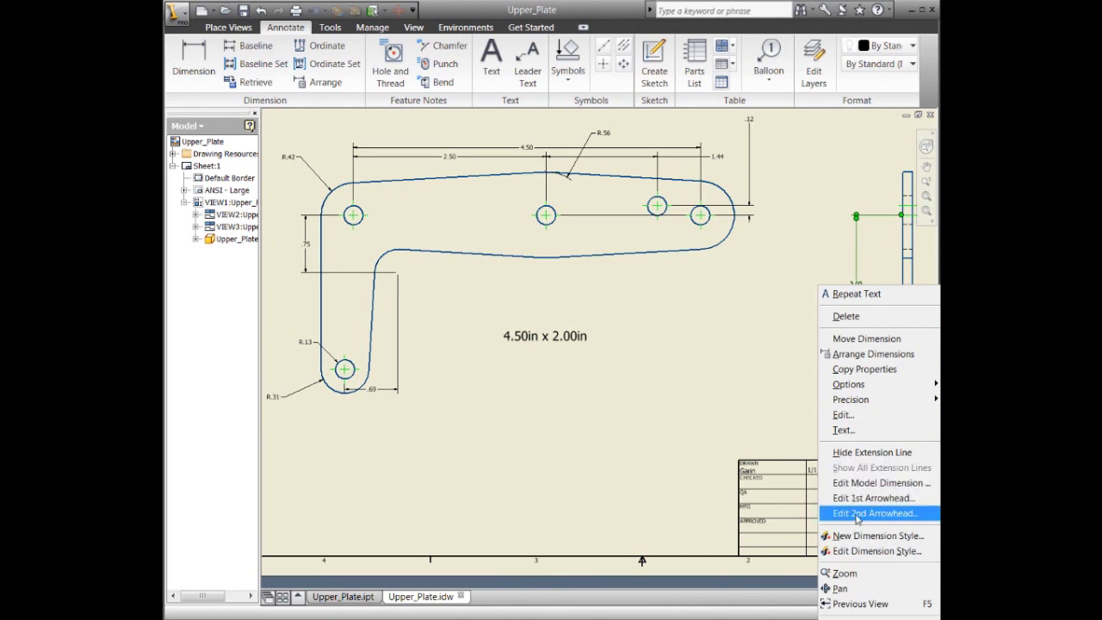
pyautogui.click(857, 483)
pyautogui.moveTo(792, 522); pyautogui.dragTo(517, 370)
pyautogui.write('1.75')
pyautogui.press('Return')
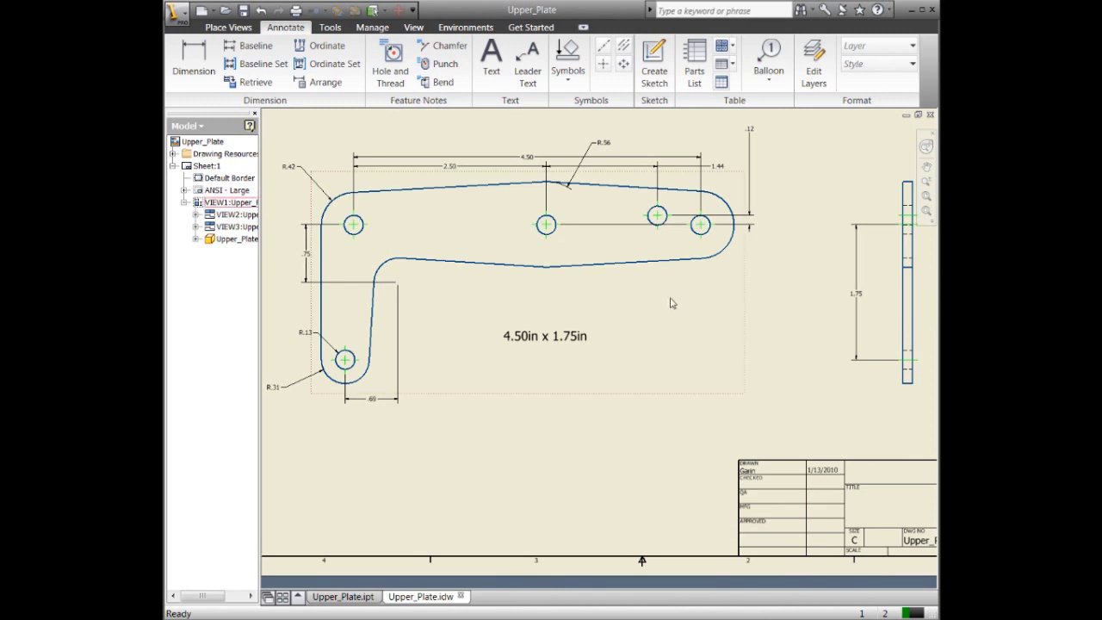
# Start a leader text attached to the lower part of the long arm's rounded end, with its text point below the plate.
pyautogui.press('F2')
pyautogui.moveTo(680, 311); pyautogui.dragTo(654, 326)
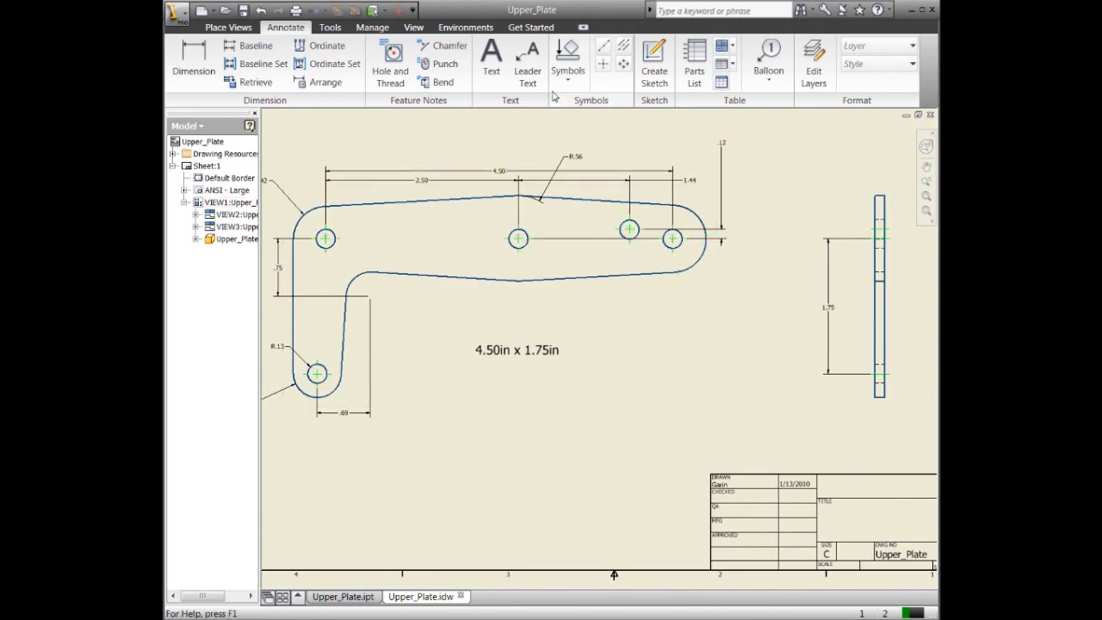
pyautogui.click(528, 71)
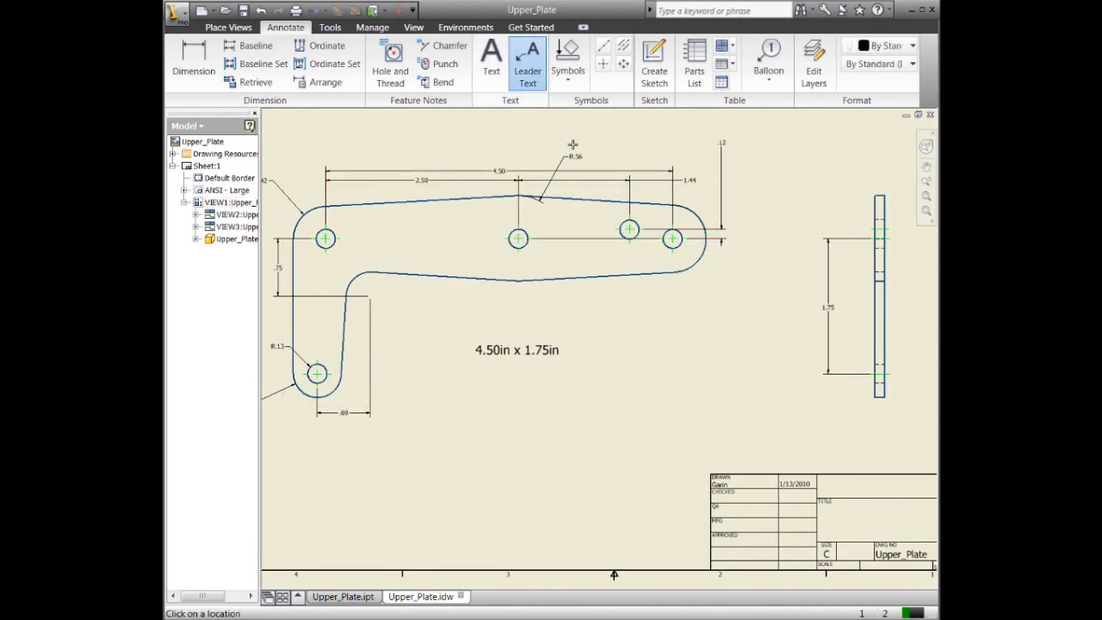
pyautogui.click(689, 273)
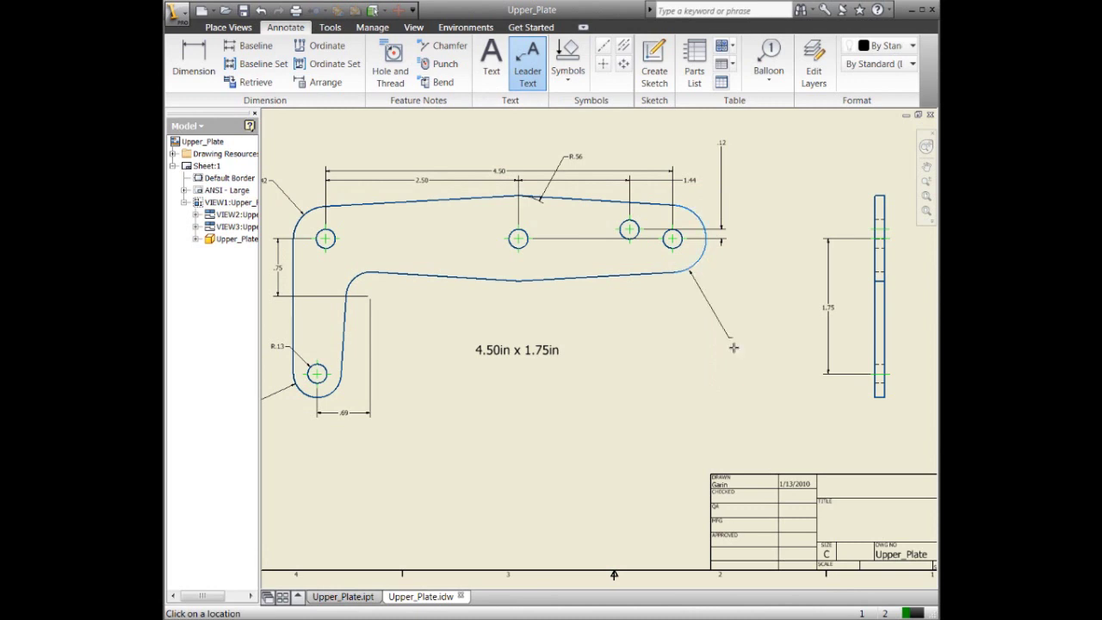
pyautogui.click(740, 353)
pyautogui.rightClick(741, 354)
pyautogui.click(754, 359)
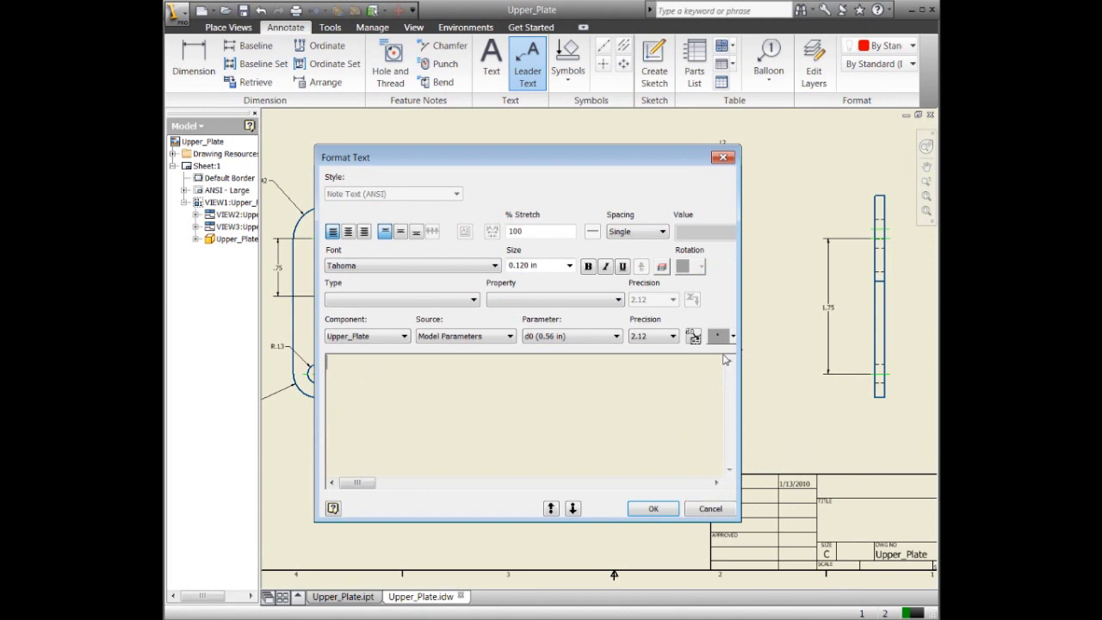
# Insert Upper_Plate's user parameter Length into the leader text, followed by "x".
pyautogui.click(356, 337)
pyautogui.click(355, 344)
pyautogui.click(444, 336)
pyautogui.click(449, 344)
pyautogui.click(475, 340)
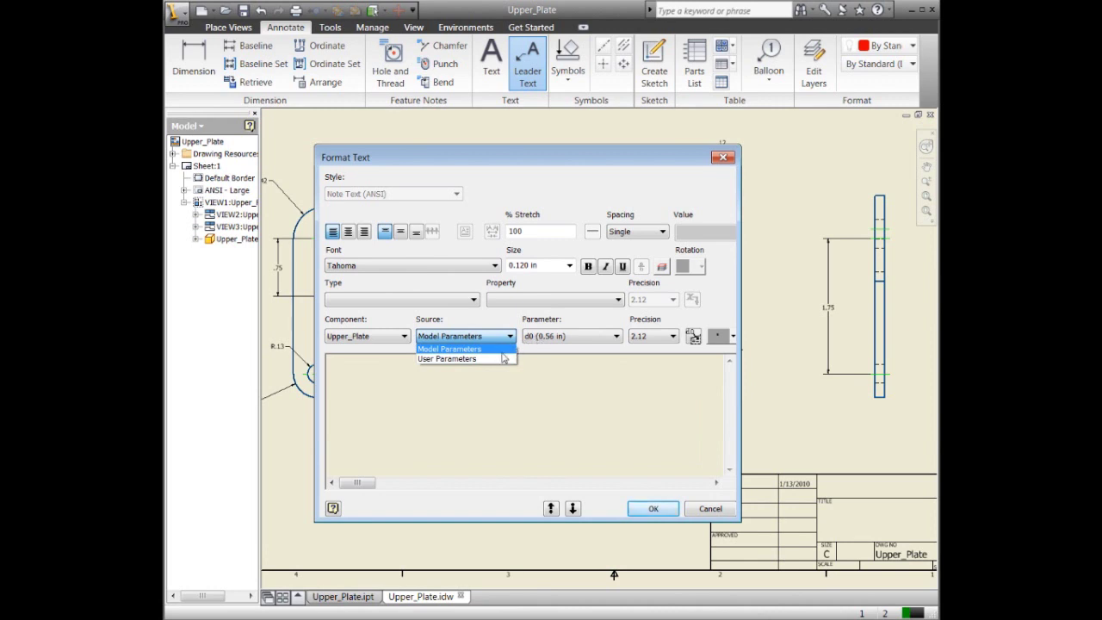
pyautogui.click(501, 359)
pyautogui.click(695, 338)
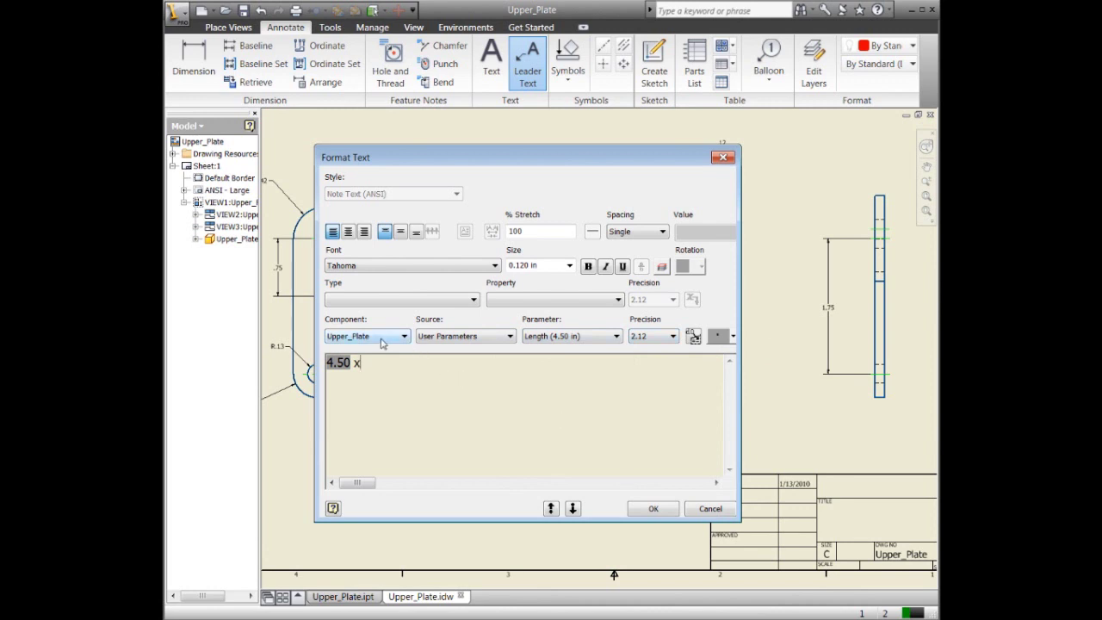
# Add the model parameter Width after the "x" and place the finished leader text.
pyautogui.click(531, 342)
pyautogui.click(466, 336)
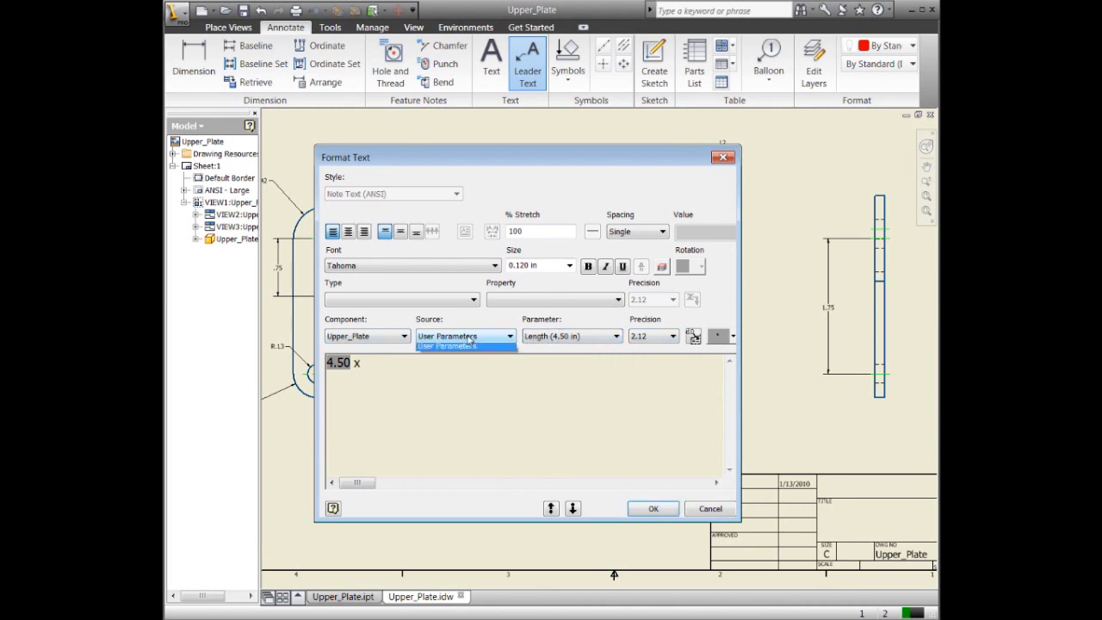
pyautogui.click(456, 361)
pyautogui.click(547, 343)
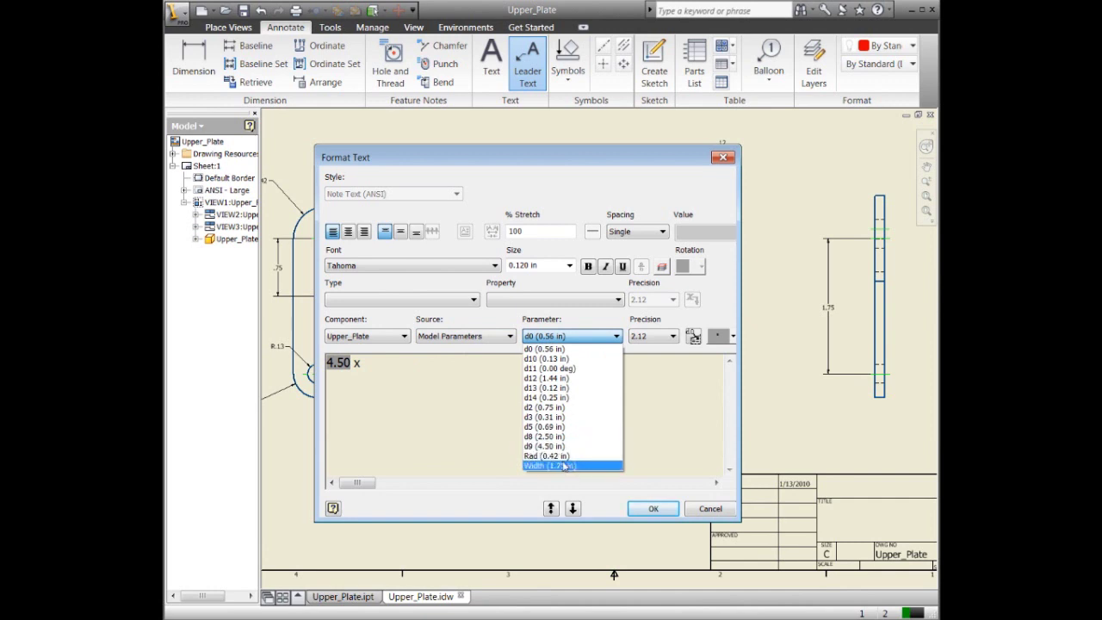
pyautogui.click(569, 465)
pyautogui.click(694, 336)
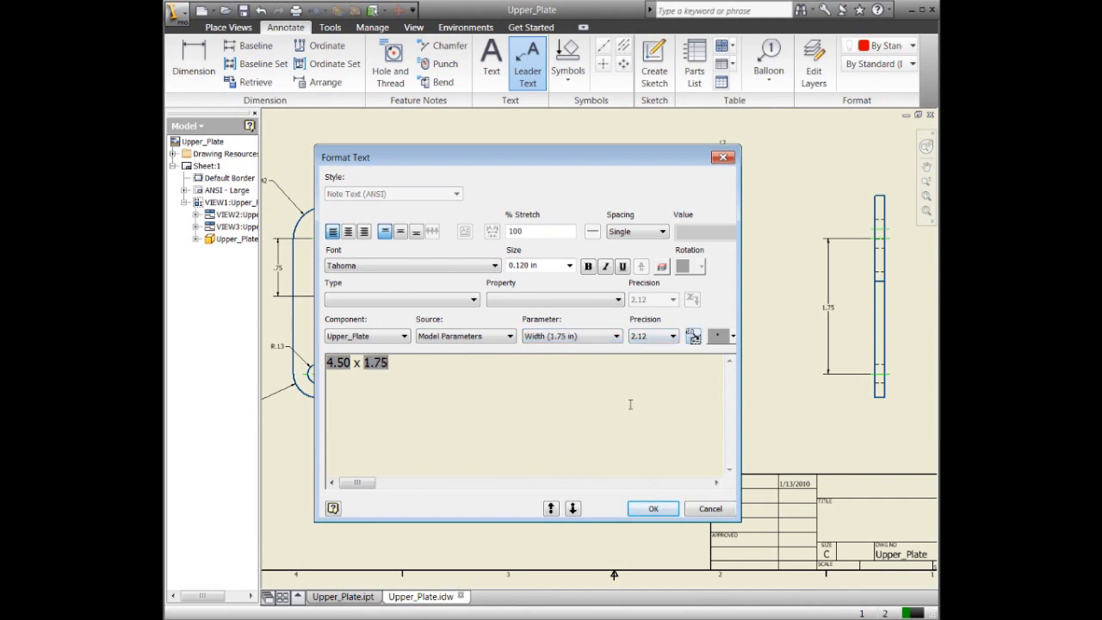
pyautogui.click(653, 508)
pyautogui.scroll(3, 786, 329)
pyautogui.press('Escape')
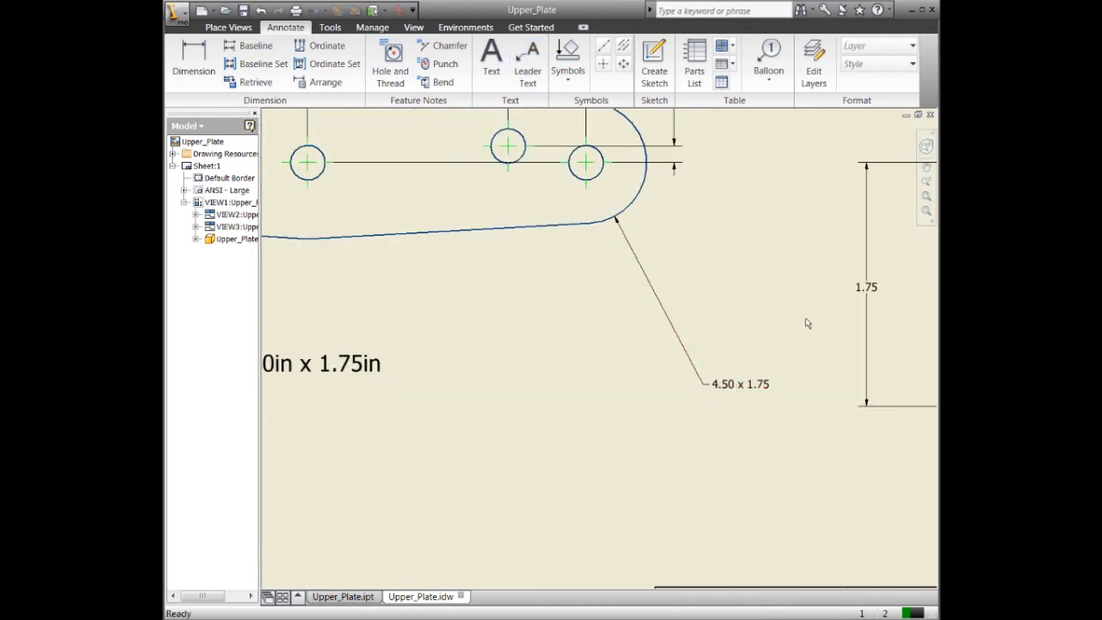
# Set the Width model dimension behind the side view's vertical dimension to 2.25 in.
pyautogui.rightClick(867, 289)
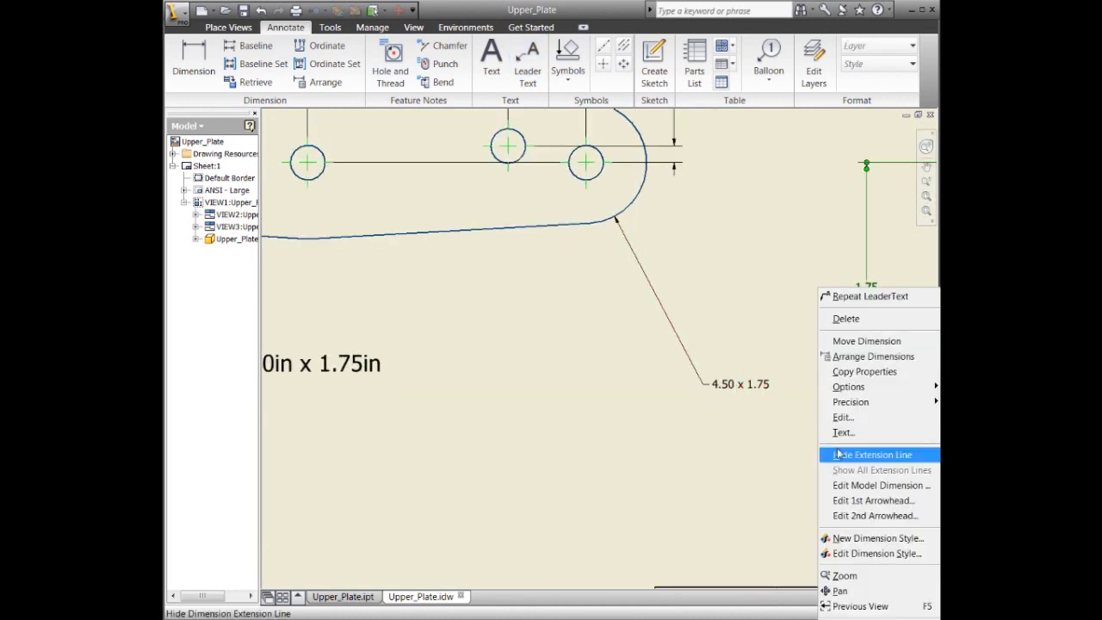
pyautogui.click(861, 484)
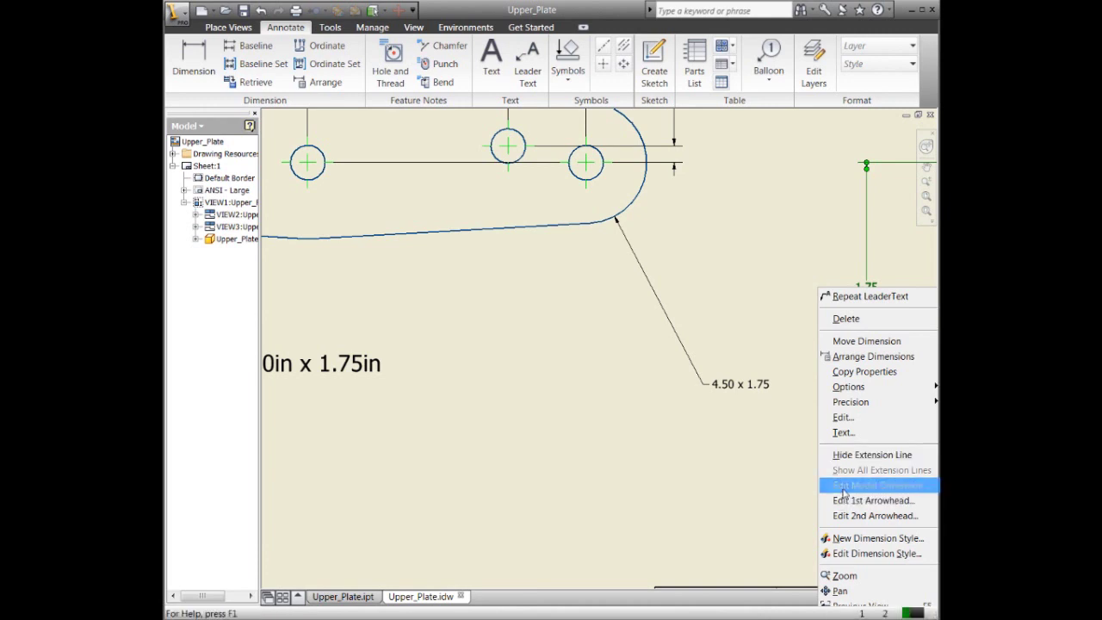
pyautogui.write('2.25')
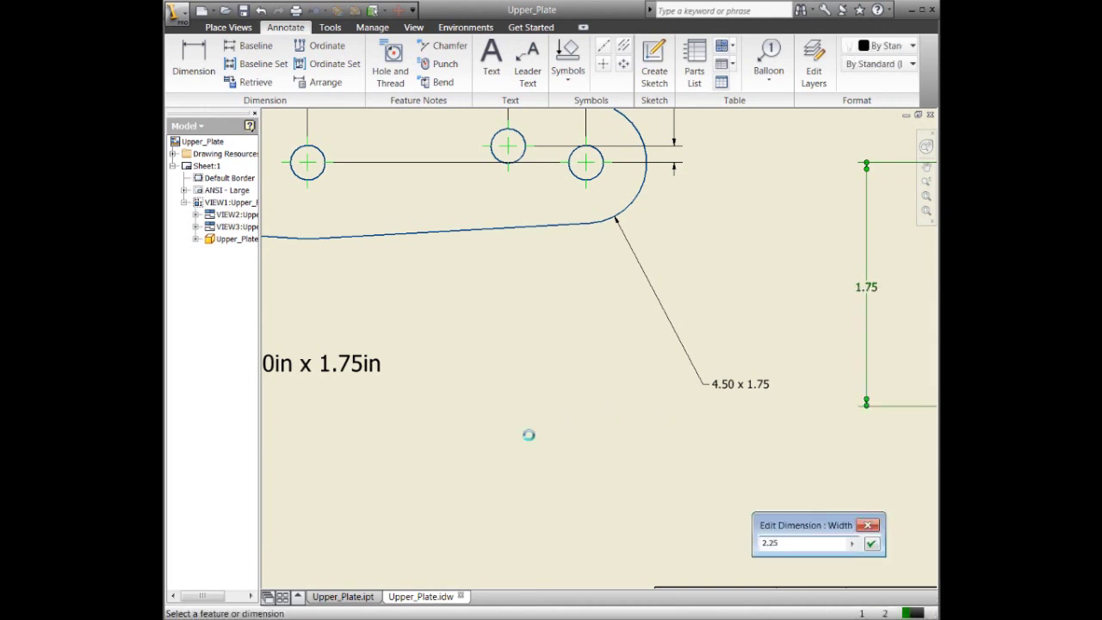
pyautogui.press('Return')
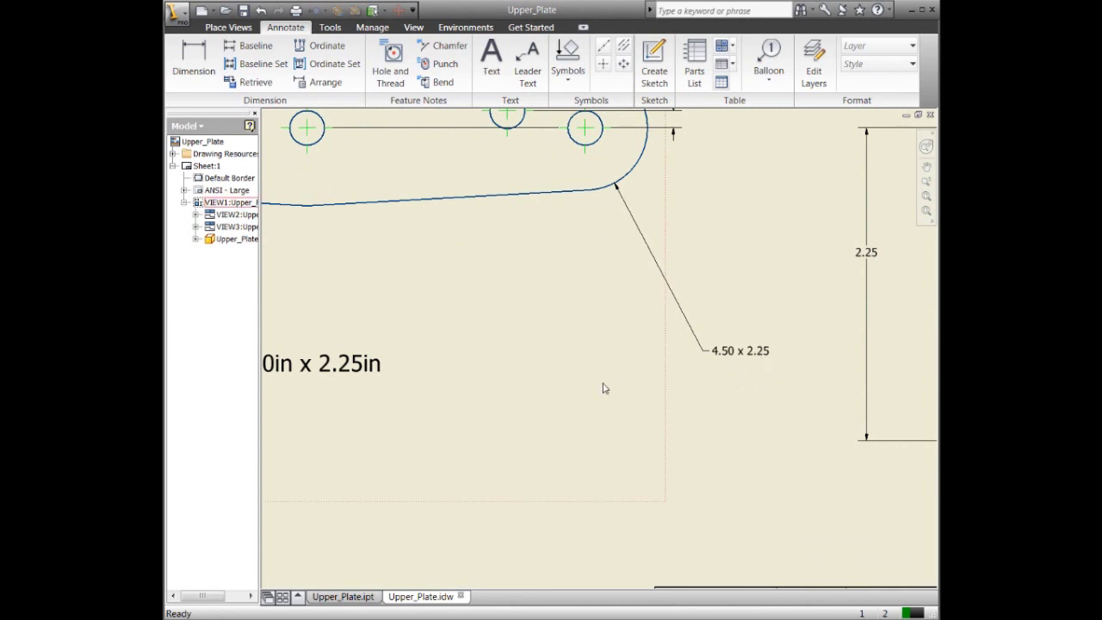
pyautogui.scroll(3, 594, 389)
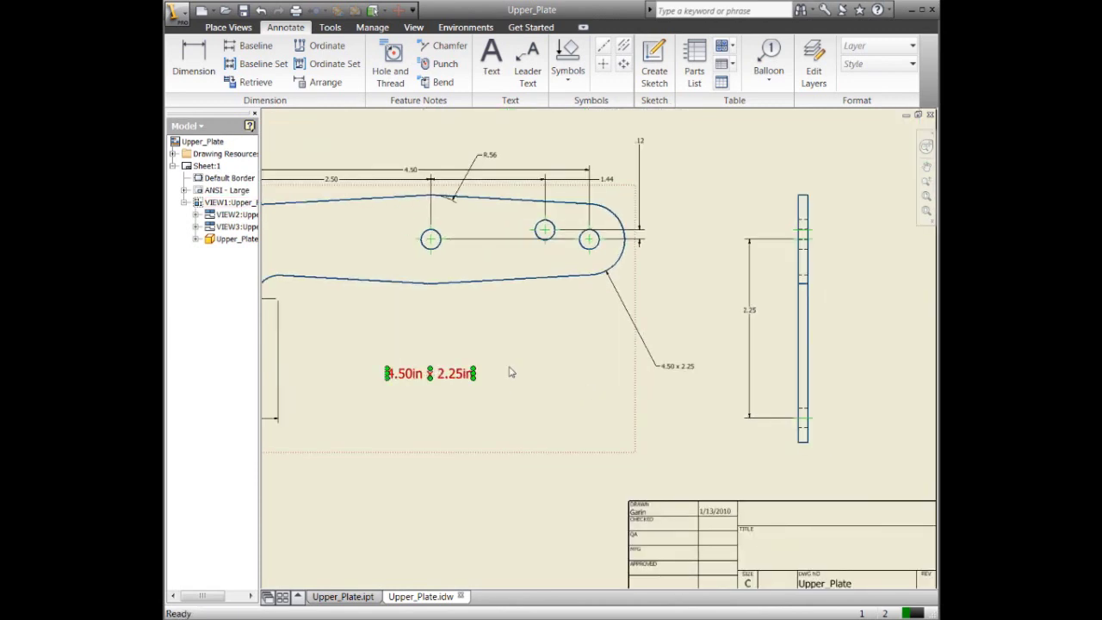
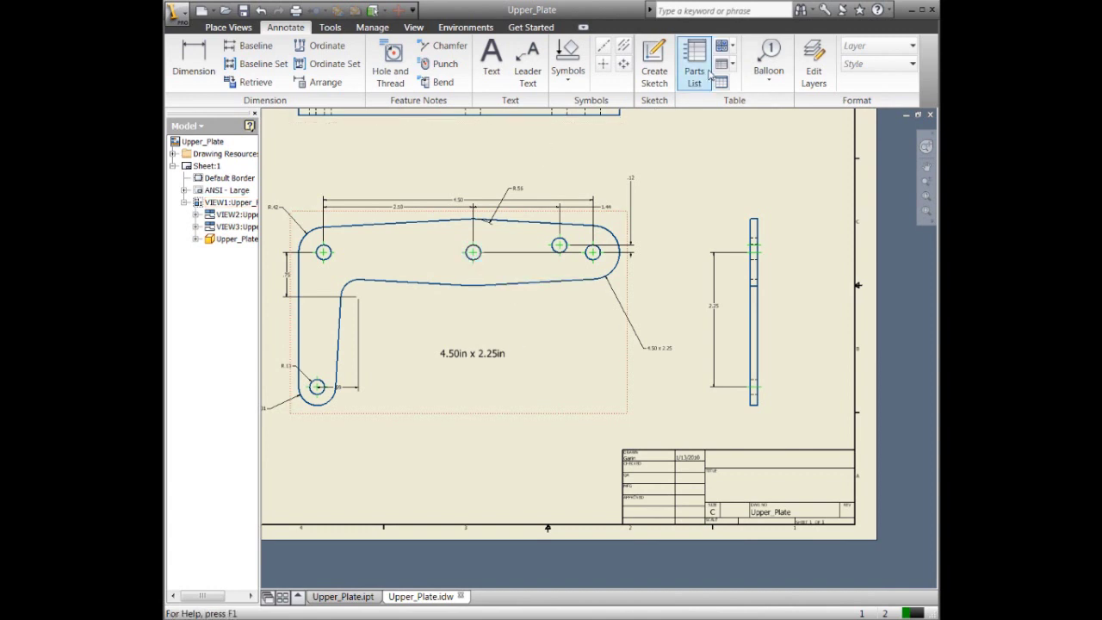
# Place a balloon above the long arm's rounded end with its leader attached to the arc, keeping the default BOM properties.
pyautogui.click(766, 78)
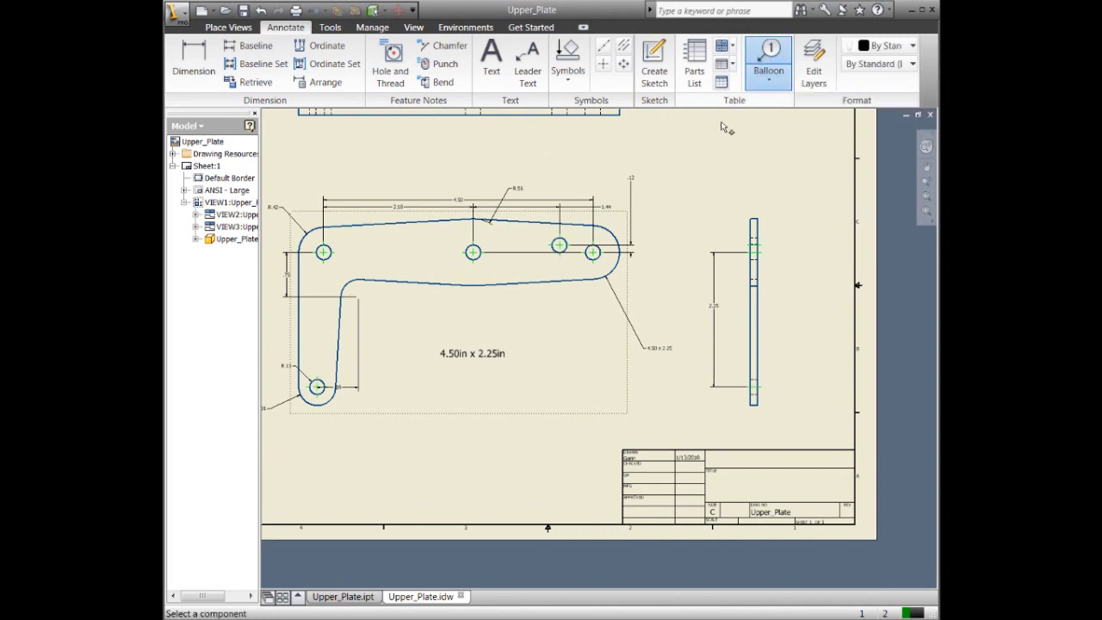
pyautogui.click(614, 234)
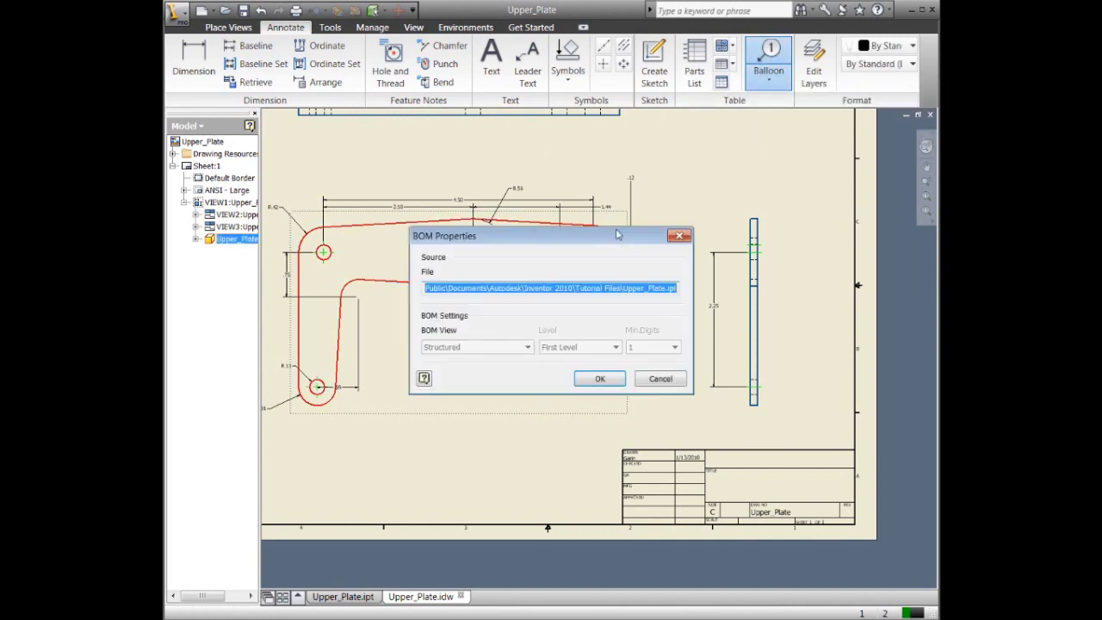
pyautogui.click(589, 376)
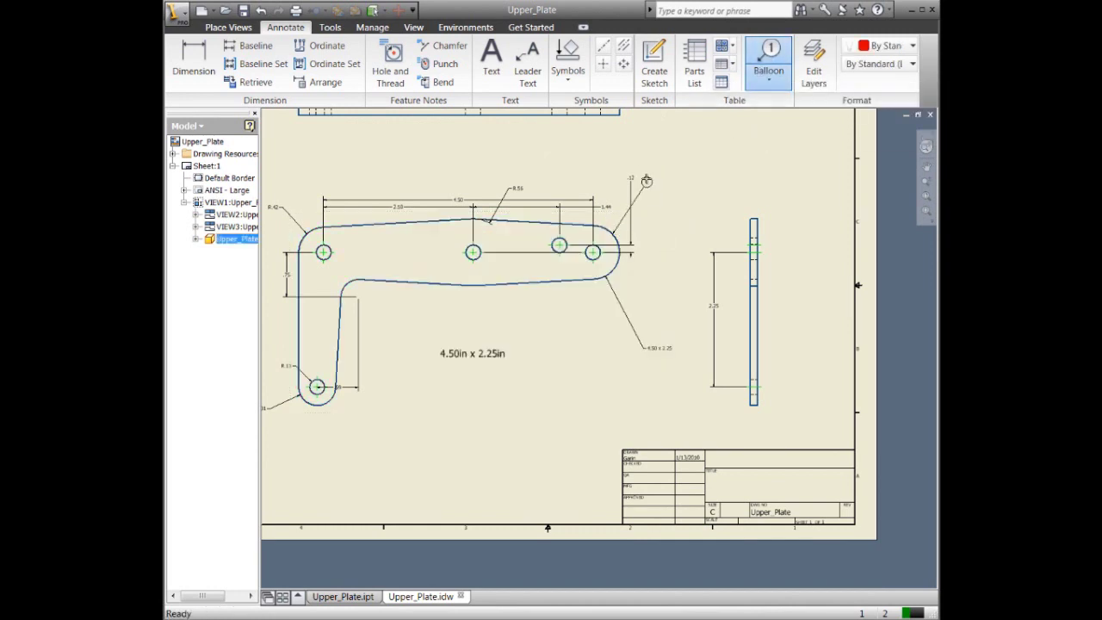
pyautogui.click(617, 164)
pyautogui.rightClick(632, 162)
pyautogui.click(664, 170)
pyautogui.scroll(4, 639, 164)
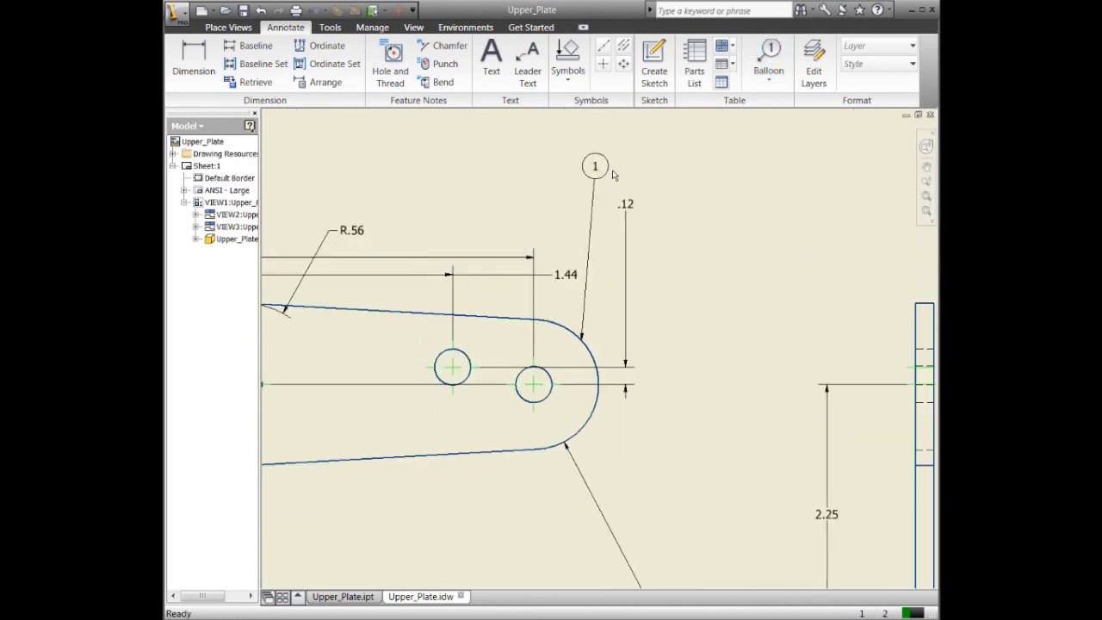
pyautogui.press('Escape')
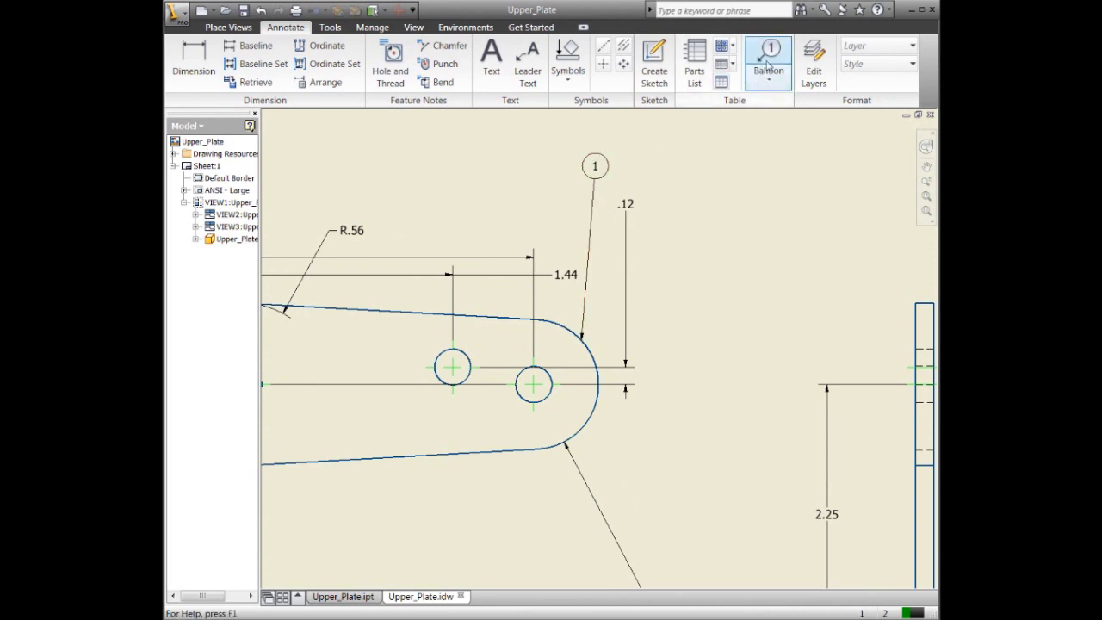
# Check which styles are available for the placed balloon.
pyautogui.click(597, 170)
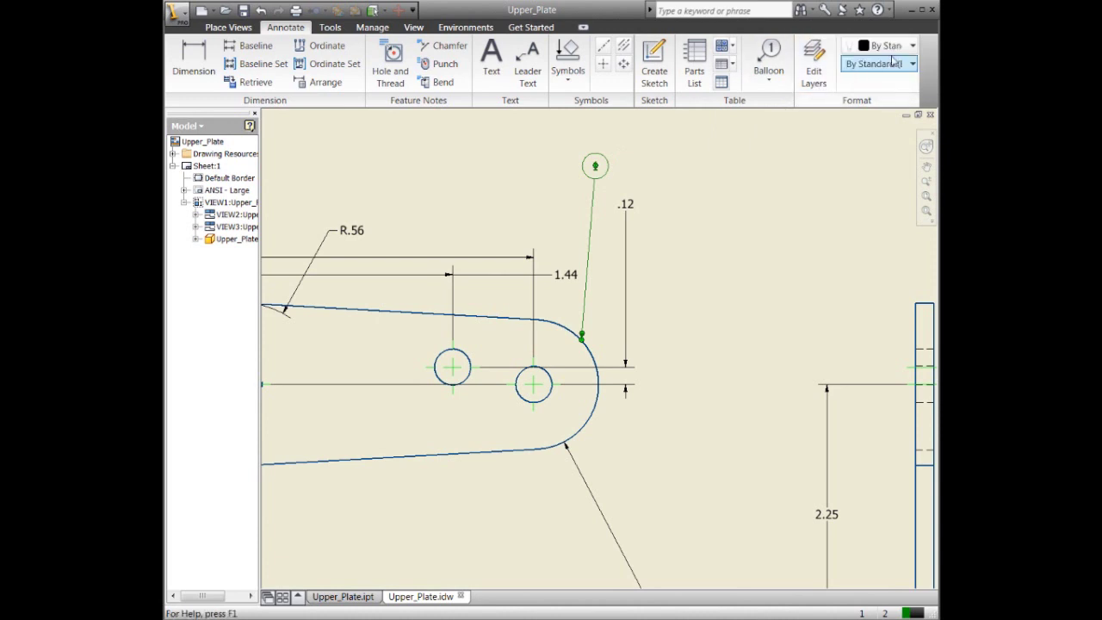
pyautogui.click(894, 65)
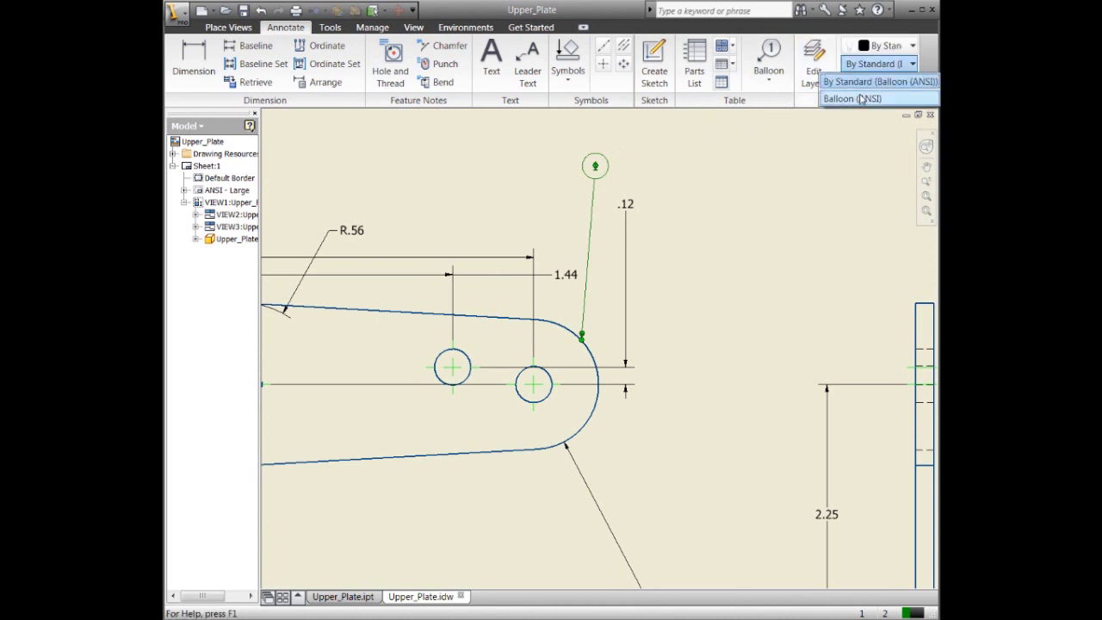
pyautogui.click(870, 66)
pyautogui.click(870, 65)
pyautogui.click(714, 197)
pyautogui.click(619, 163)
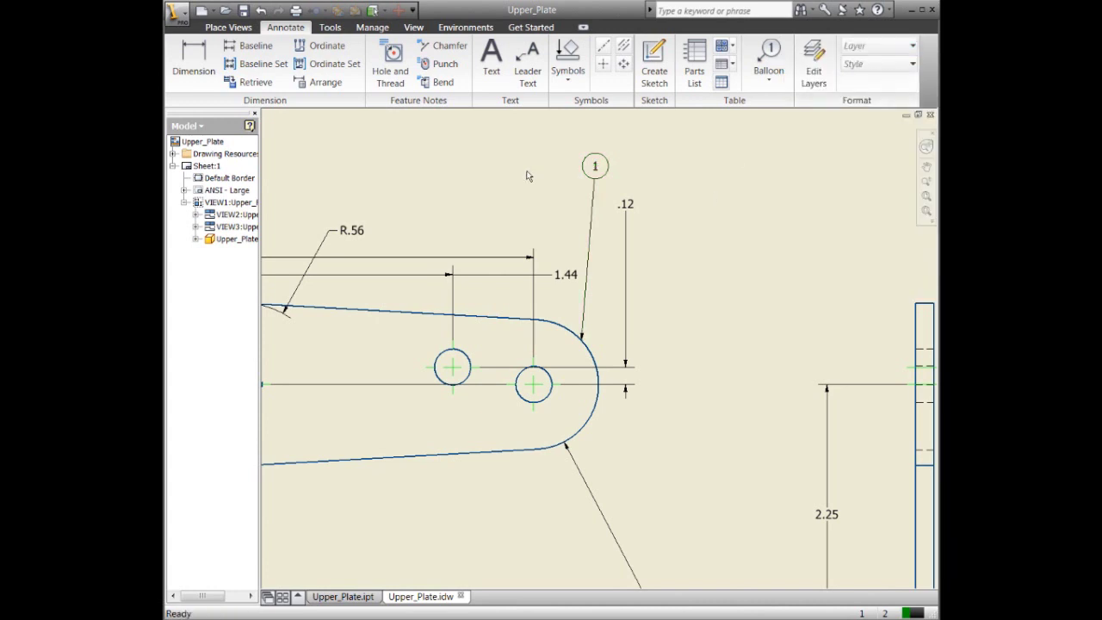
# Open the Style and Standard Editor and show the settings of the Balloon (ANSI) style.
pyautogui.click(329, 26)
pyautogui.click(372, 27)
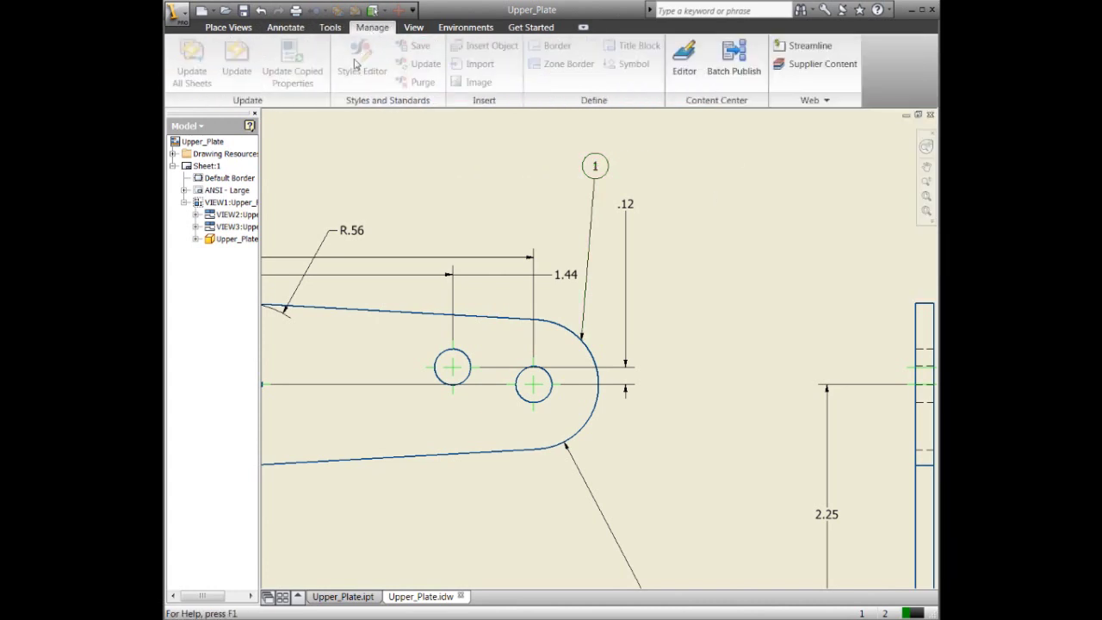
pyautogui.click(353, 62)
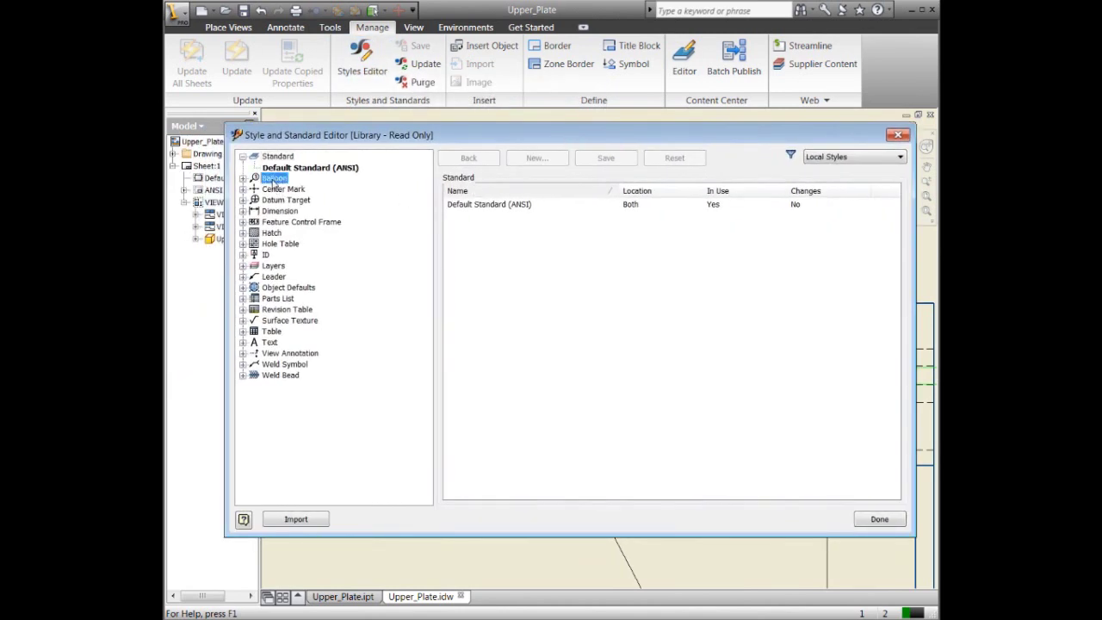
pyautogui.click(274, 179)
pyautogui.click(243, 178)
pyautogui.click(280, 189)
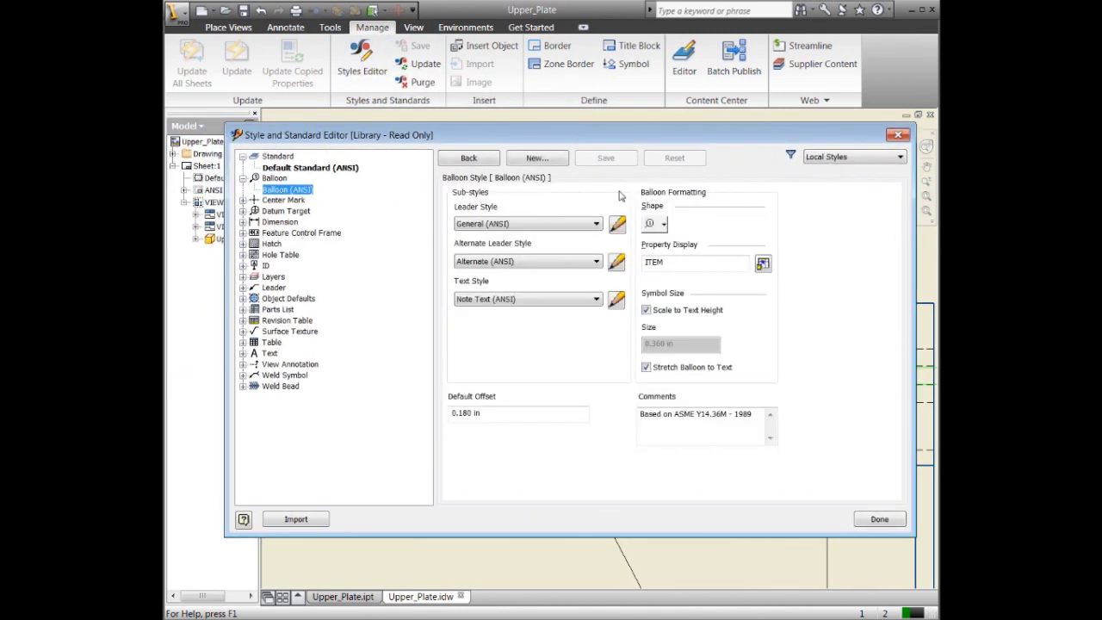
# Compare the balloon styles listed under All Styles, Active Standard and Local Styles.
pyautogui.click(256, 177)
pyautogui.click(827, 159)
pyautogui.click(827, 195)
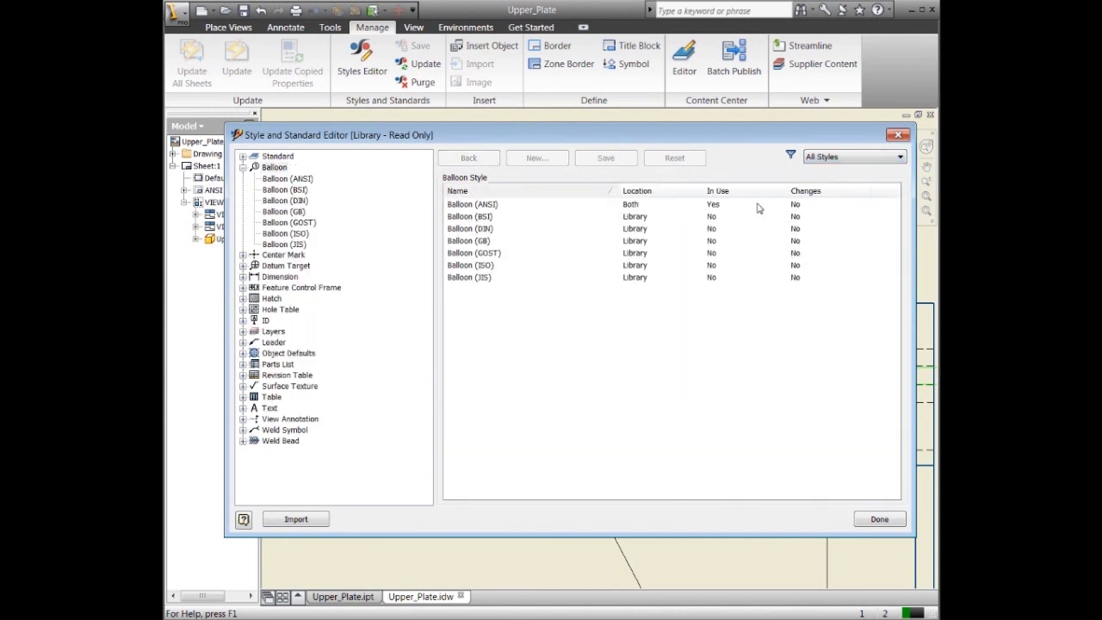
pyautogui.click(854, 156)
pyautogui.click(847, 172)
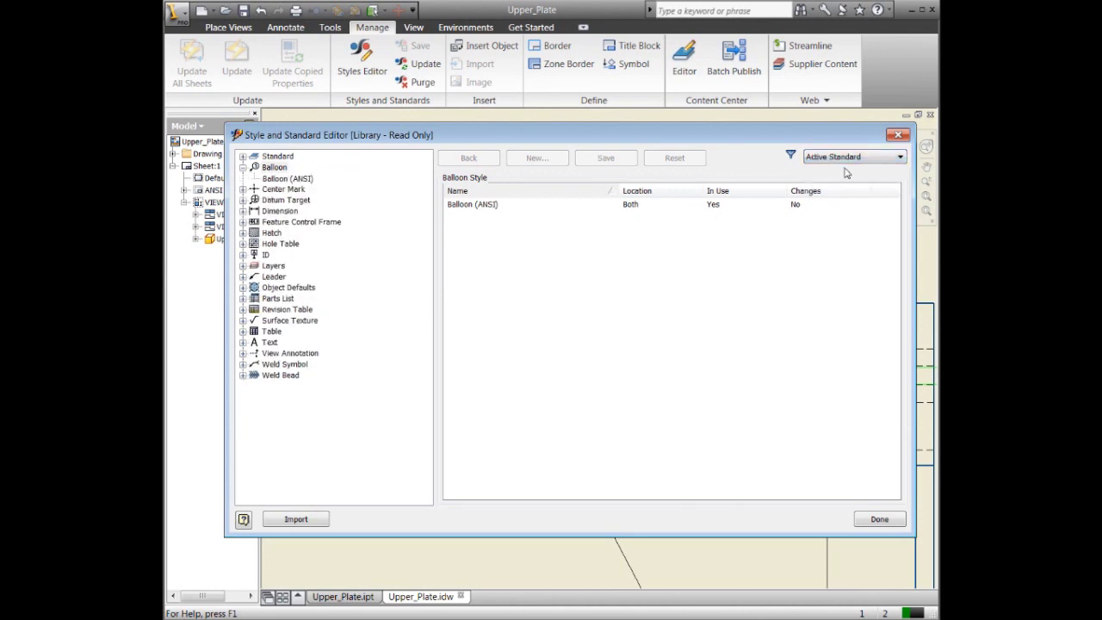
pyautogui.click(848, 159)
pyautogui.click(839, 183)
pyautogui.moveTo(613, 142); pyautogui.dragTo(597, 138)
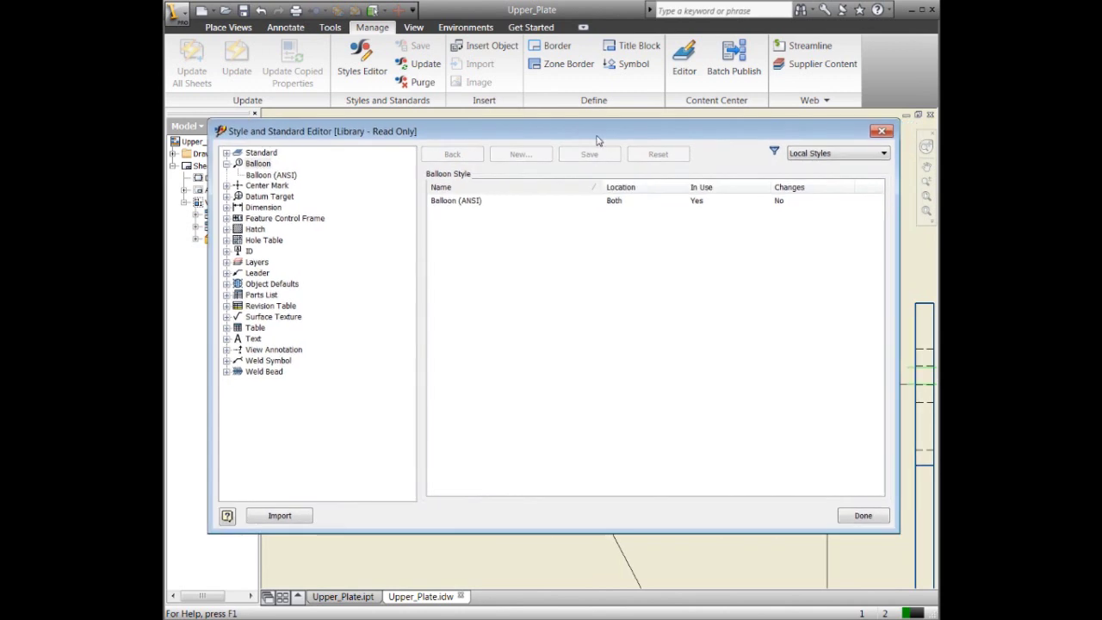
# Create a new balloon style named Mass based on Balloon (ANSI), add it to the standard, and review its shape options.
pyautogui.rightClick(448, 207)
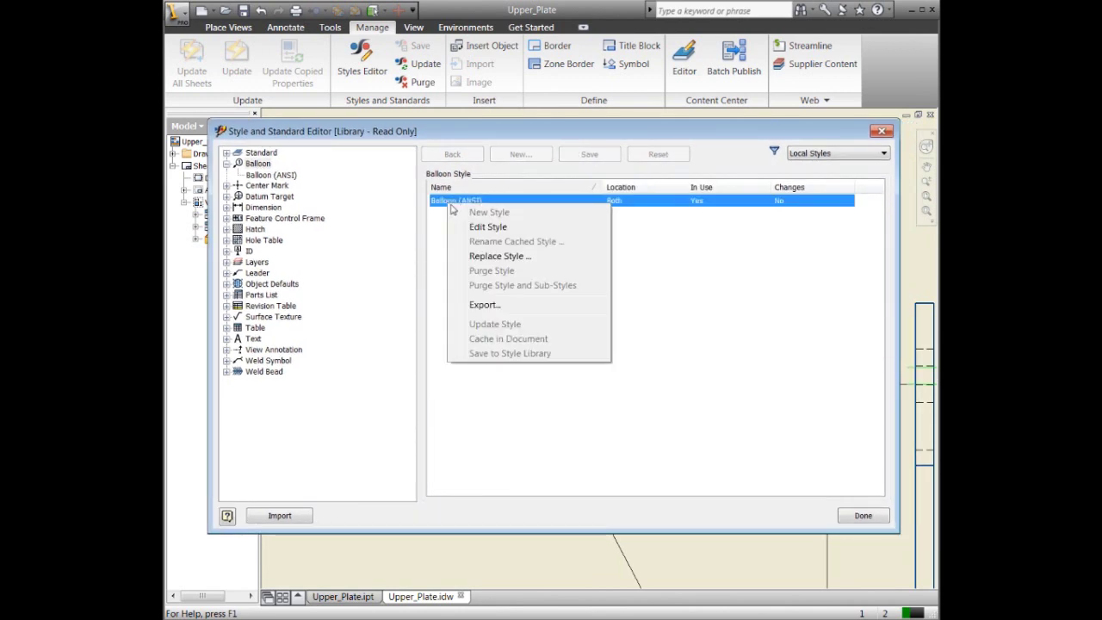
pyautogui.click(268, 175)
pyautogui.rightClick(278, 176)
pyautogui.click(289, 183)
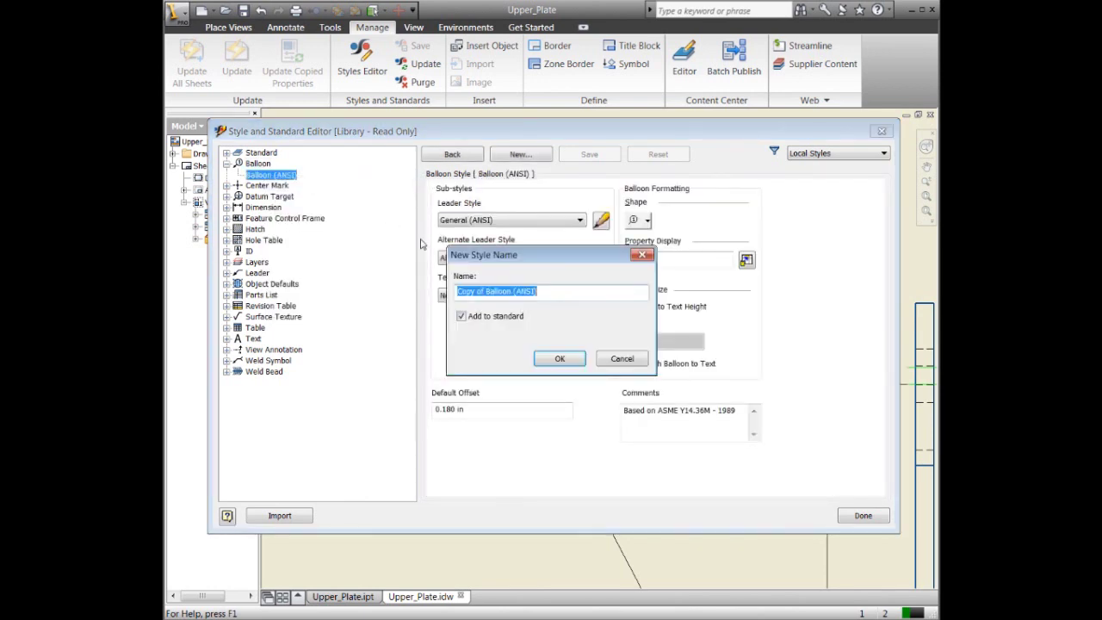
pyautogui.write('MA')
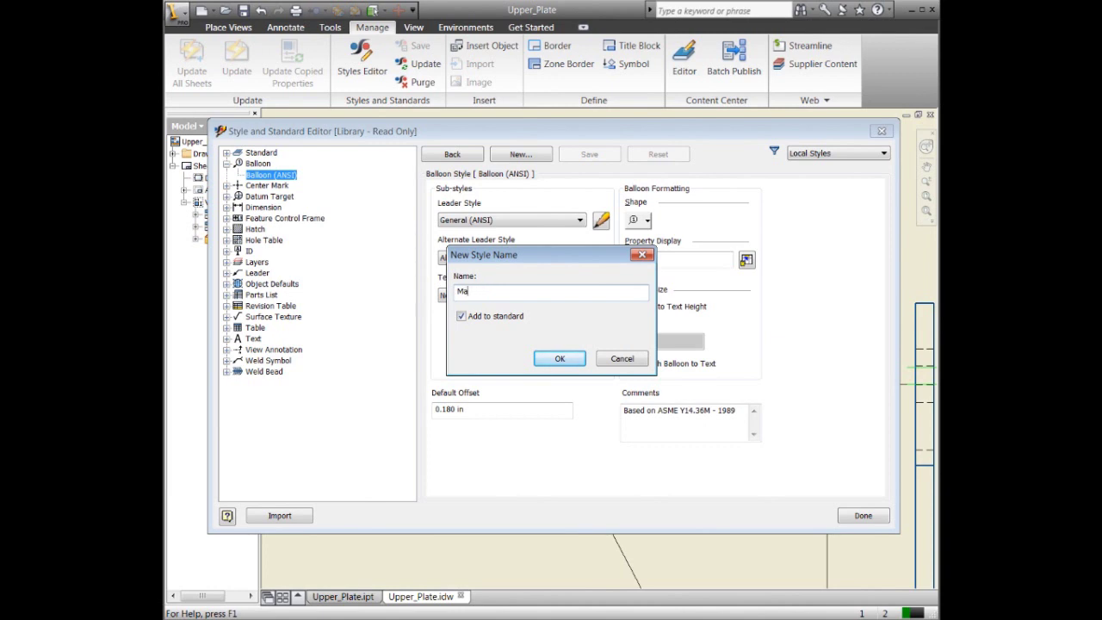
pyautogui.click(560, 359)
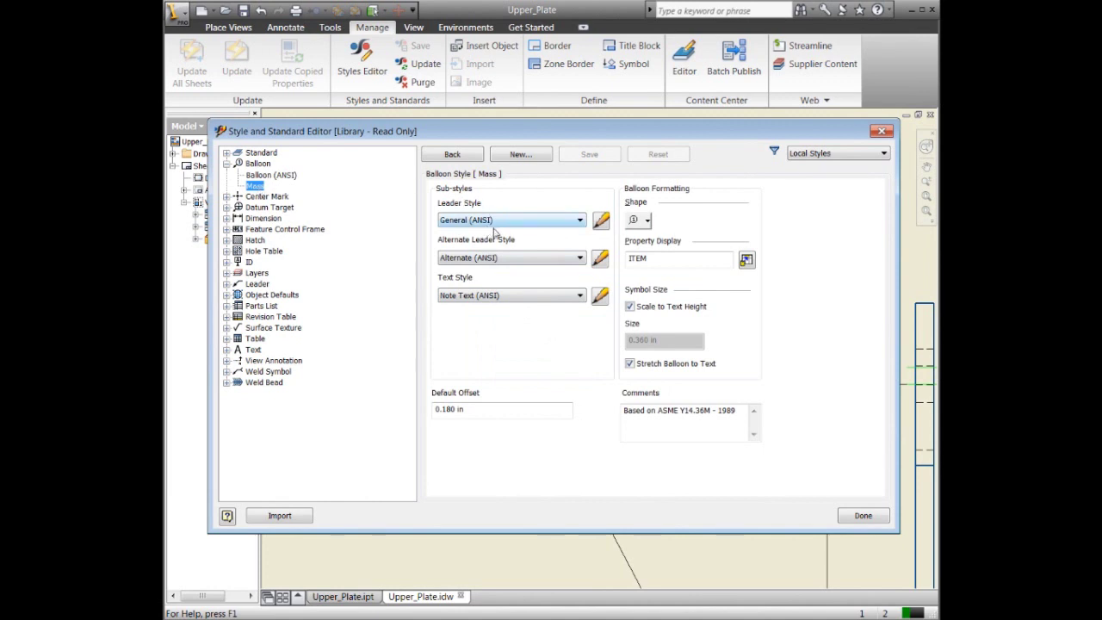
pyautogui.click(647, 220)
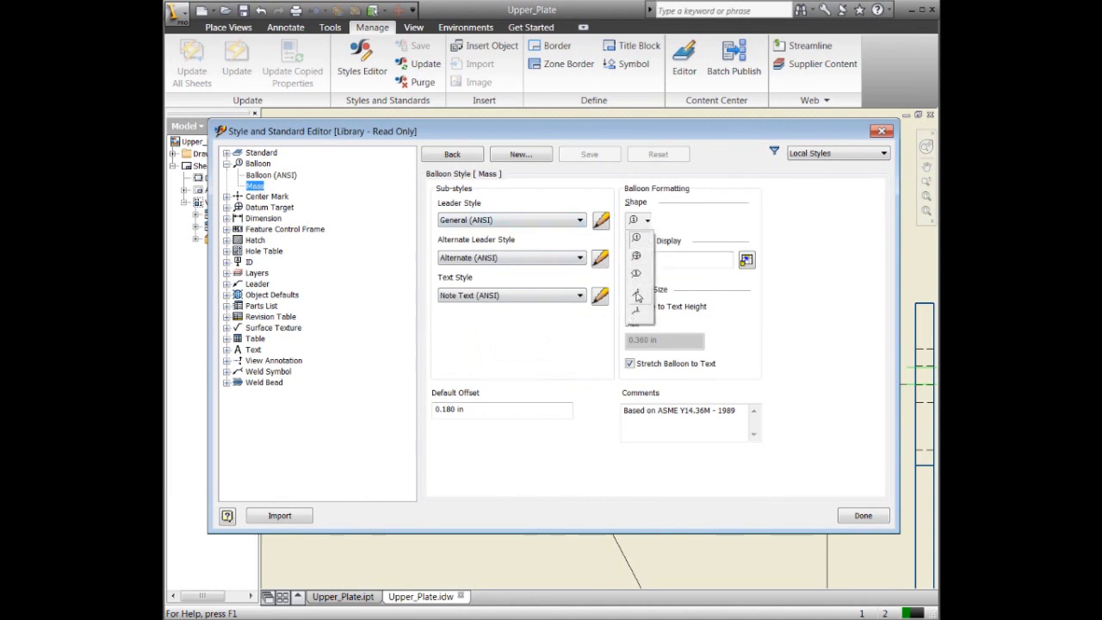
pyautogui.click(675, 232)
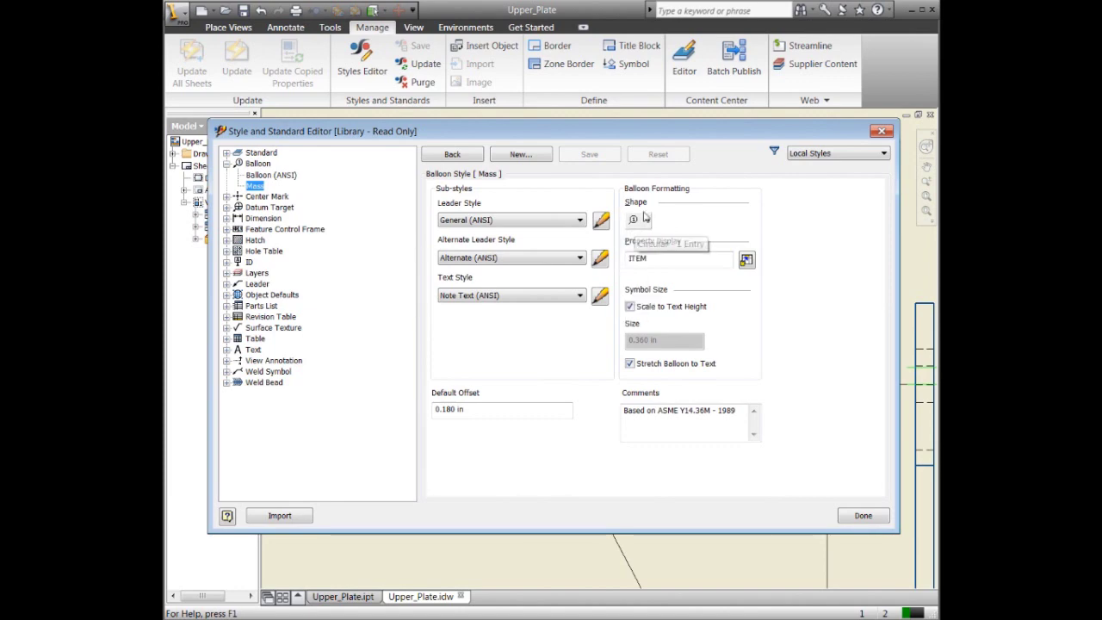